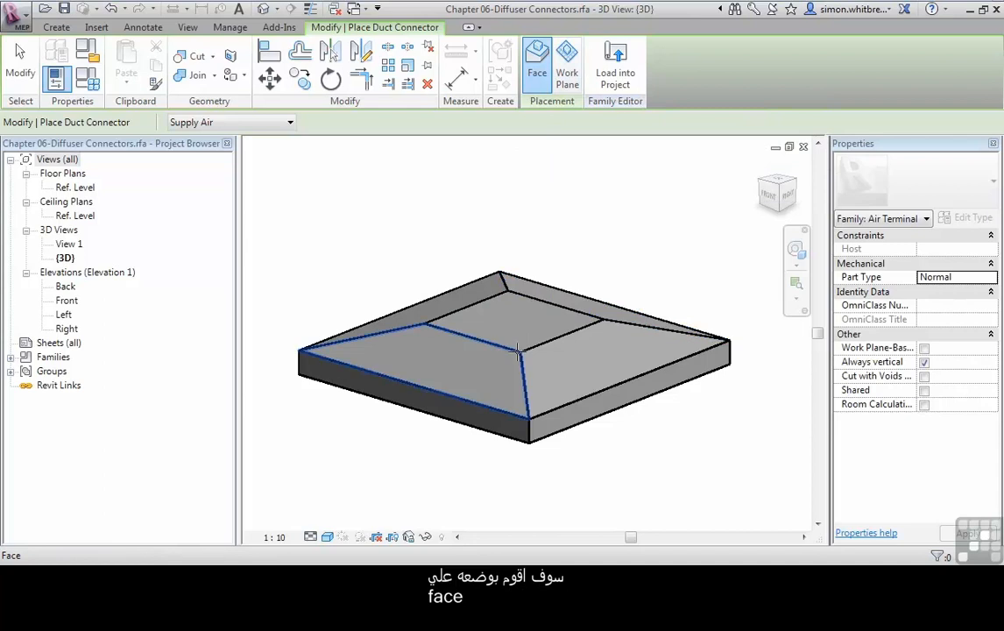
Place a Supply Air duct connector on the top face of the diffuser neck.
middle_click_drag(511, 349, 504, 325, "shift")
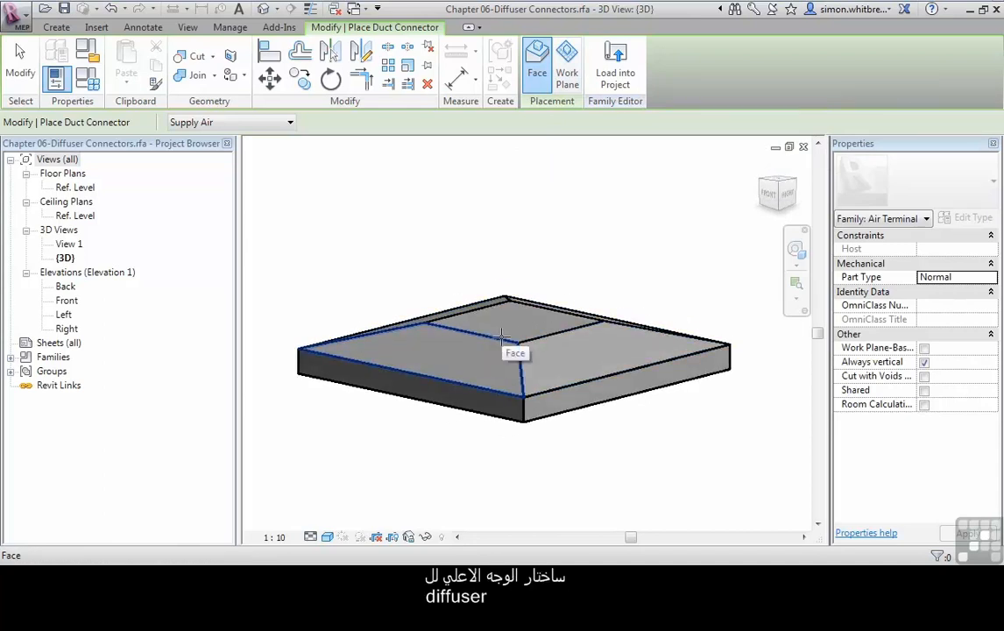
key("Tab")
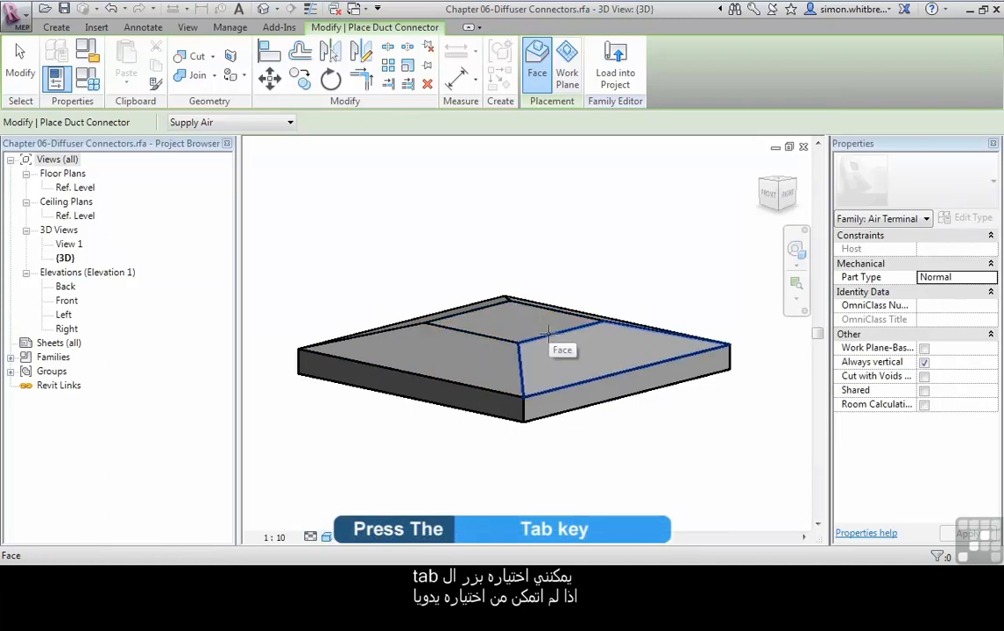
key("Tab")
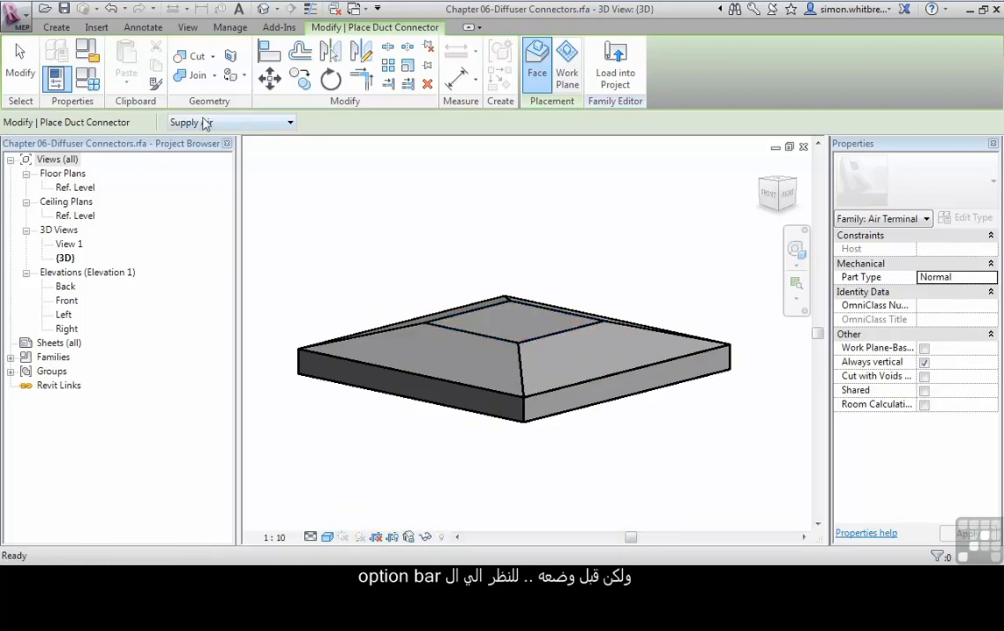
left_click(275, 128)
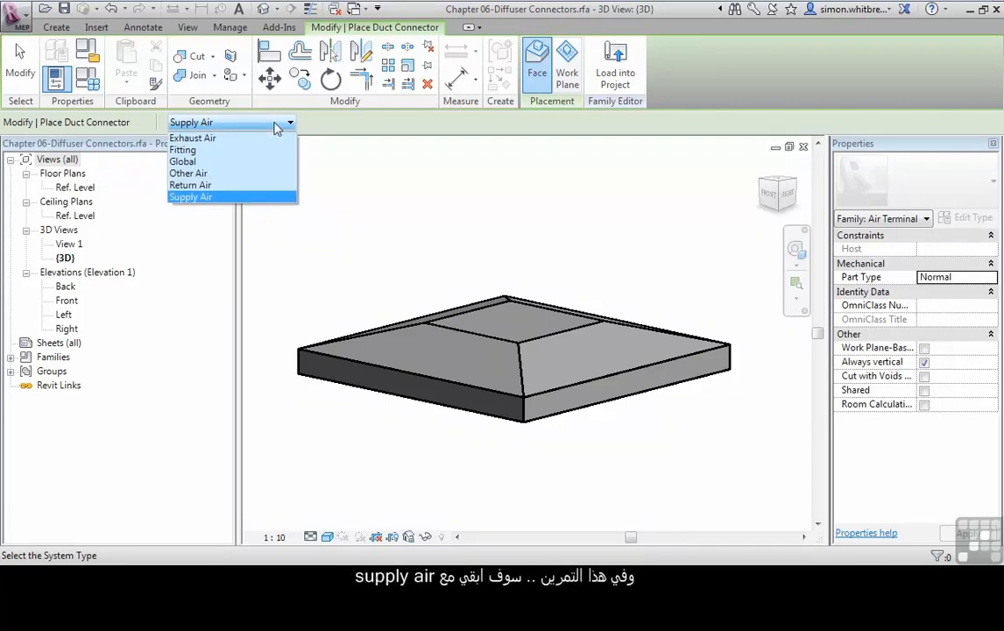
left_click(274, 128)
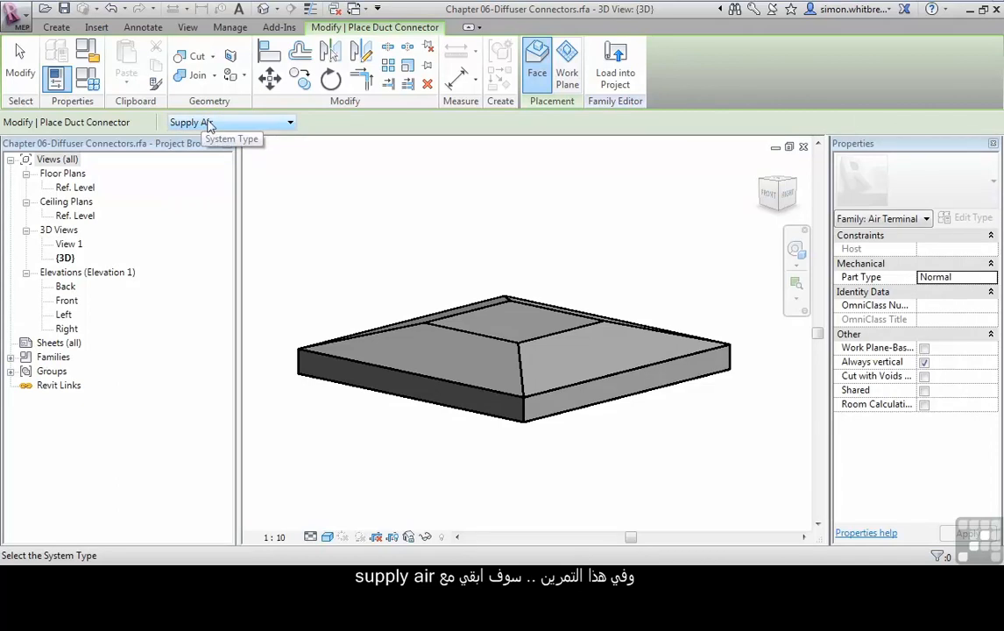
key("Tab")
left_click(462, 313)
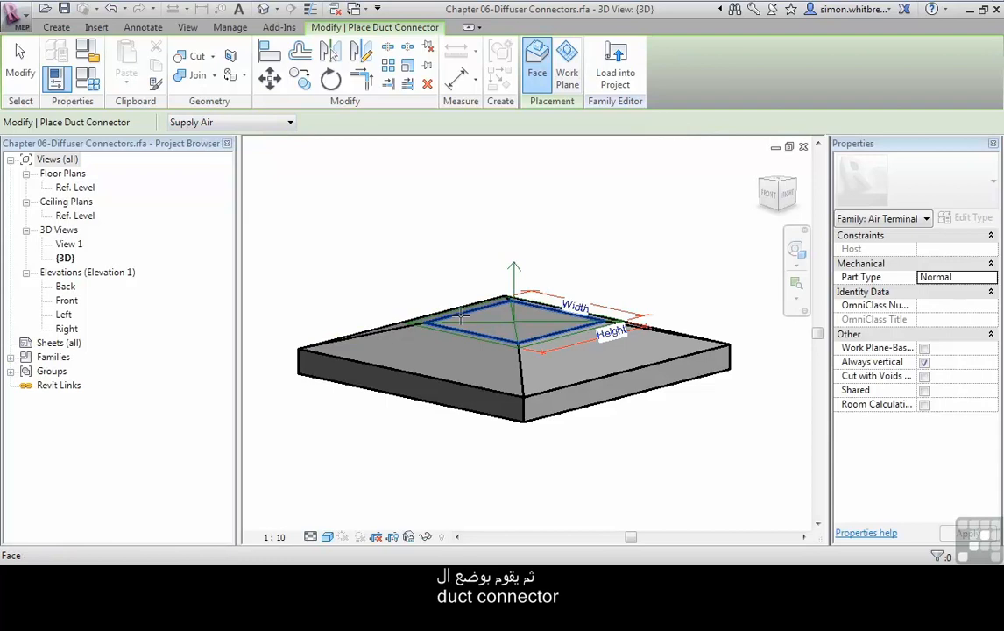
left_click(20, 77)
Set the flow direction of the new duct connector to Out.
middle_click_drag(351, 438, 359, 493, "shift")
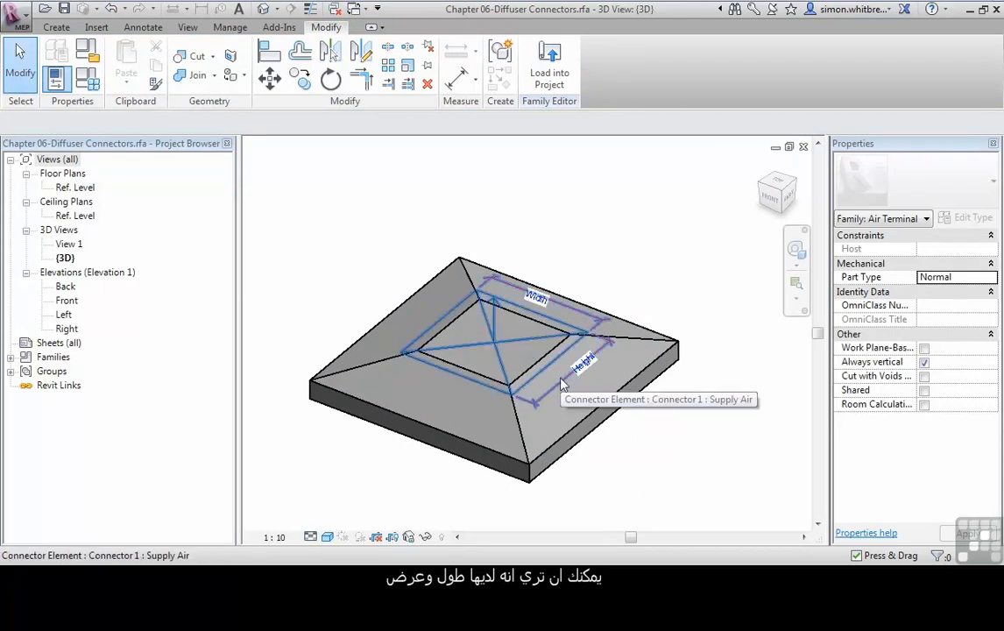
middle_click_drag(333, 461, 339, 389, "shift")
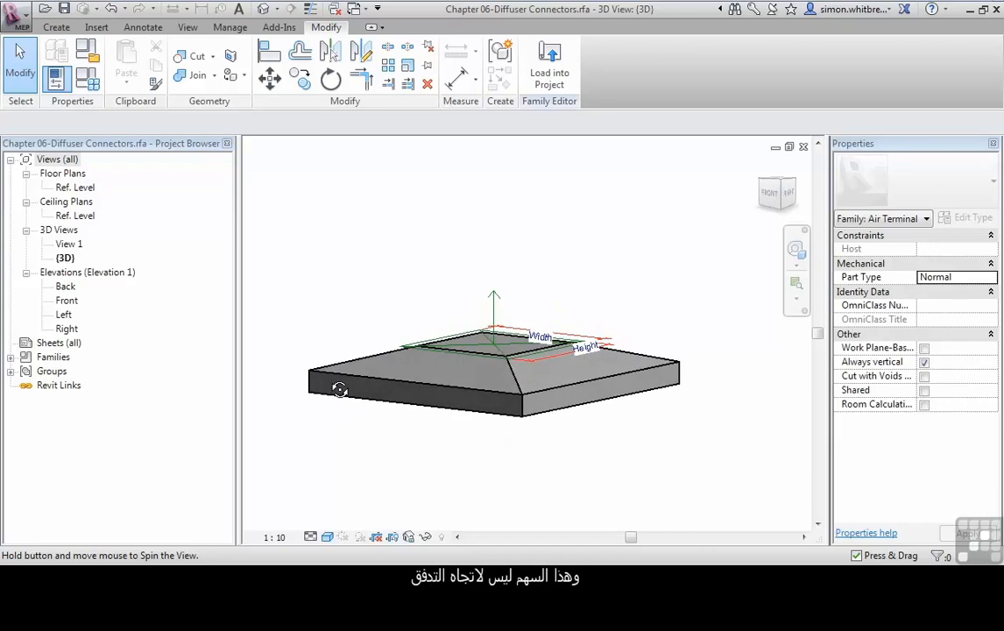
scroll(339, 389, "up", 2)
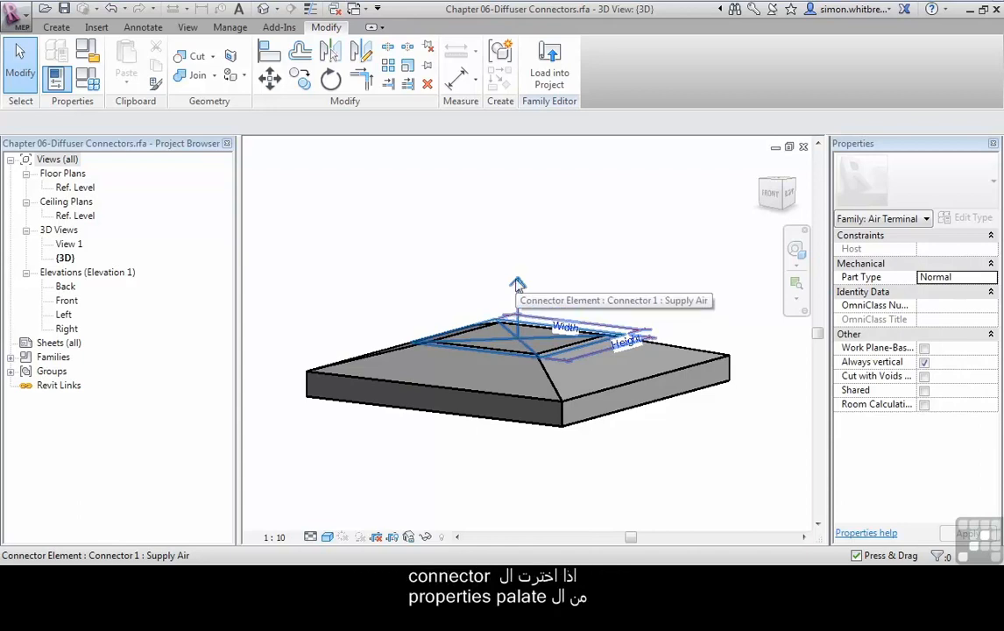
left_click(515, 295)
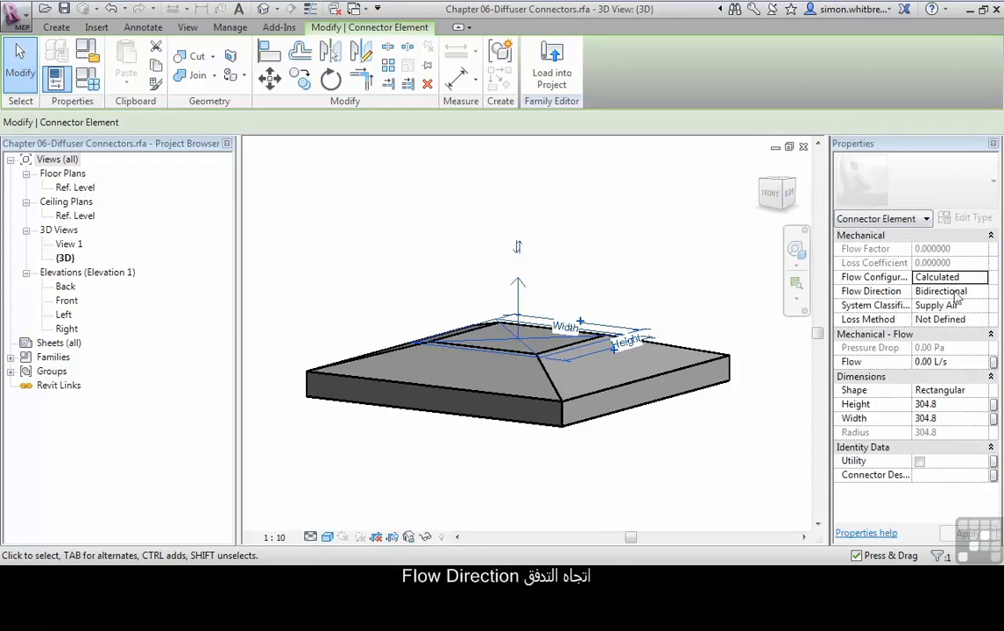
left_click(983, 294)
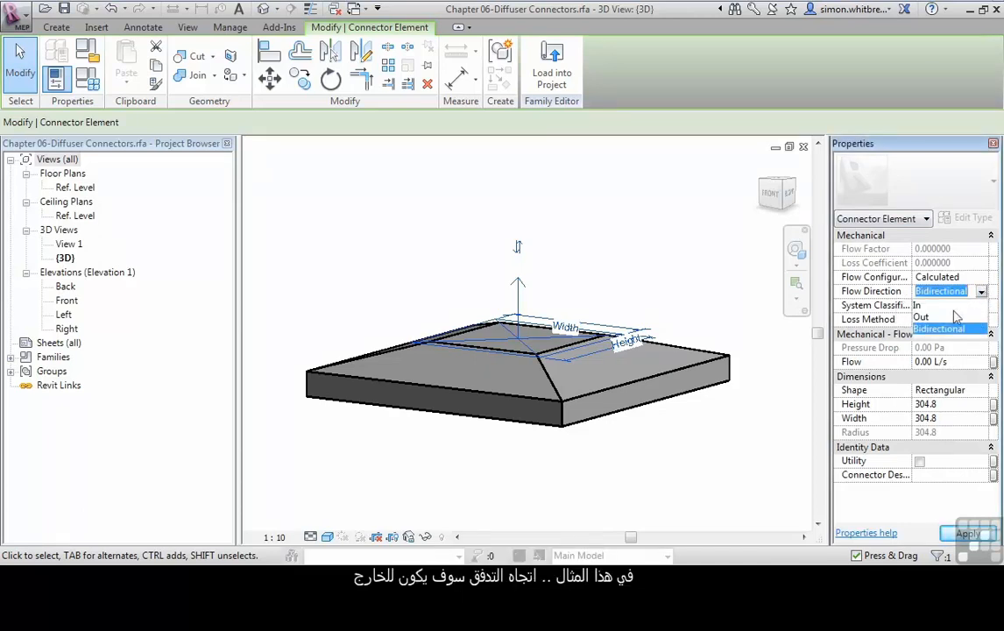
left_click(921, 317)
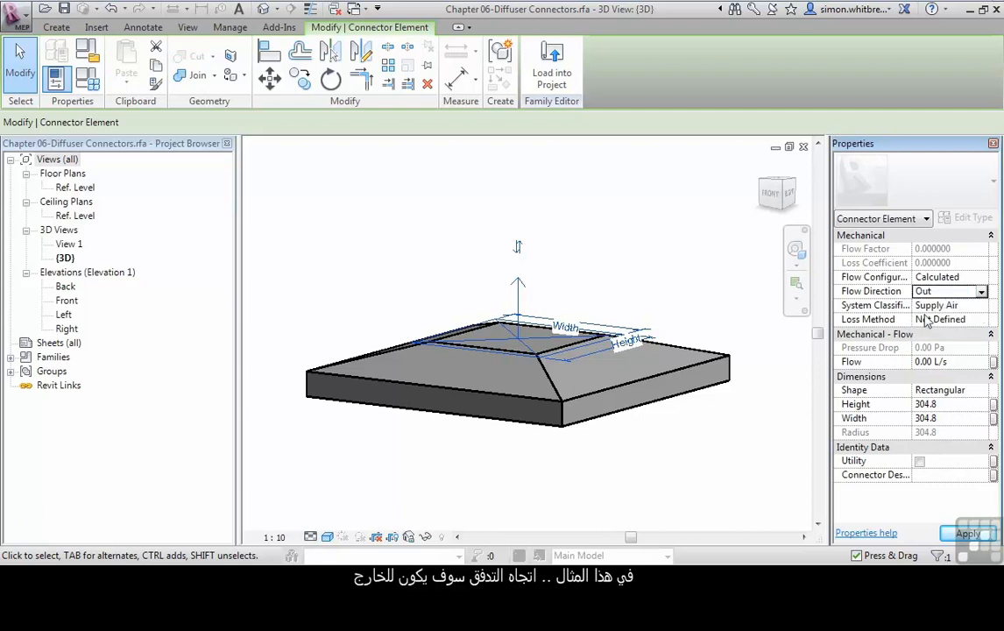
mouse_move(532, 191)
left_mouse_down()
mouse_move(521, 504)
mouse_move(488, 460)
left_mouse_up()
left_click_drag(523, 503, 557, 471)
key("Escape")
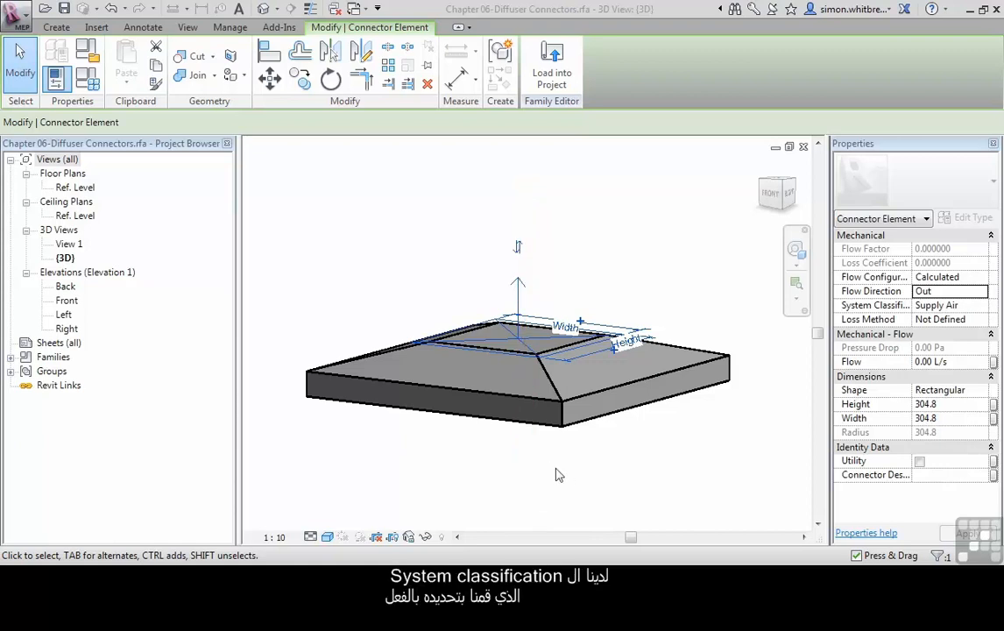
Try Coefficient and Specific Loss as the connector's loss method, and return it to Not Defined.
left_click(982, 307)
left_click(982, 307)
left_click(982, 308)
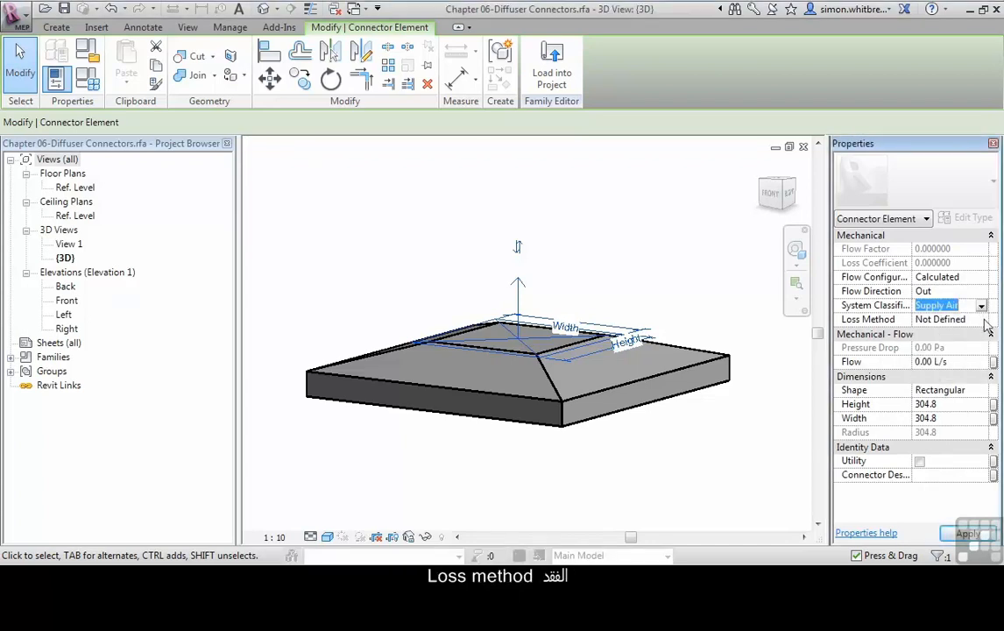
left_click(986, 322)
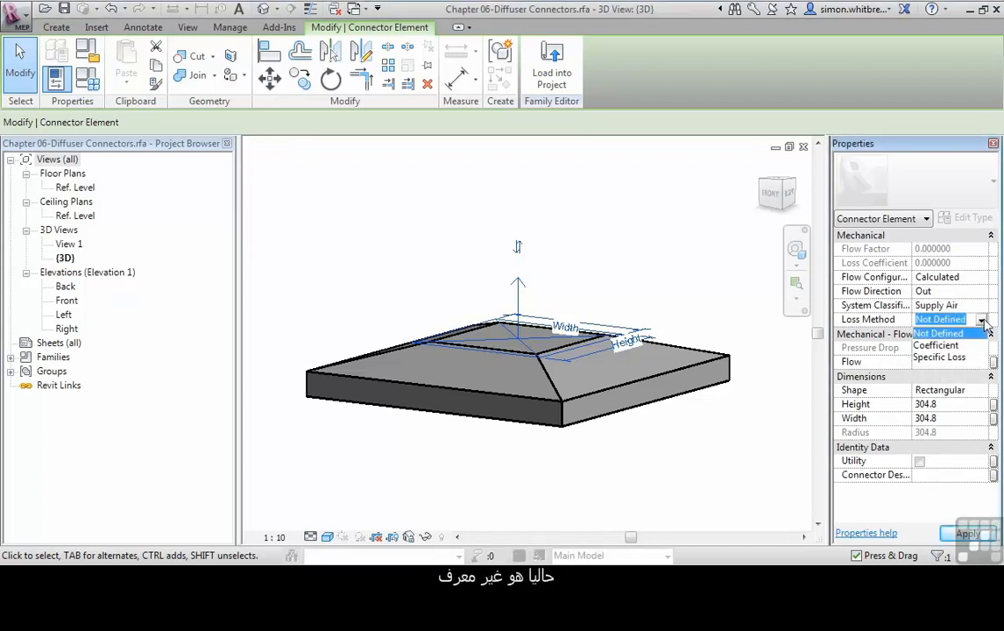
left_click(935, 345)
left_click(981, 319)
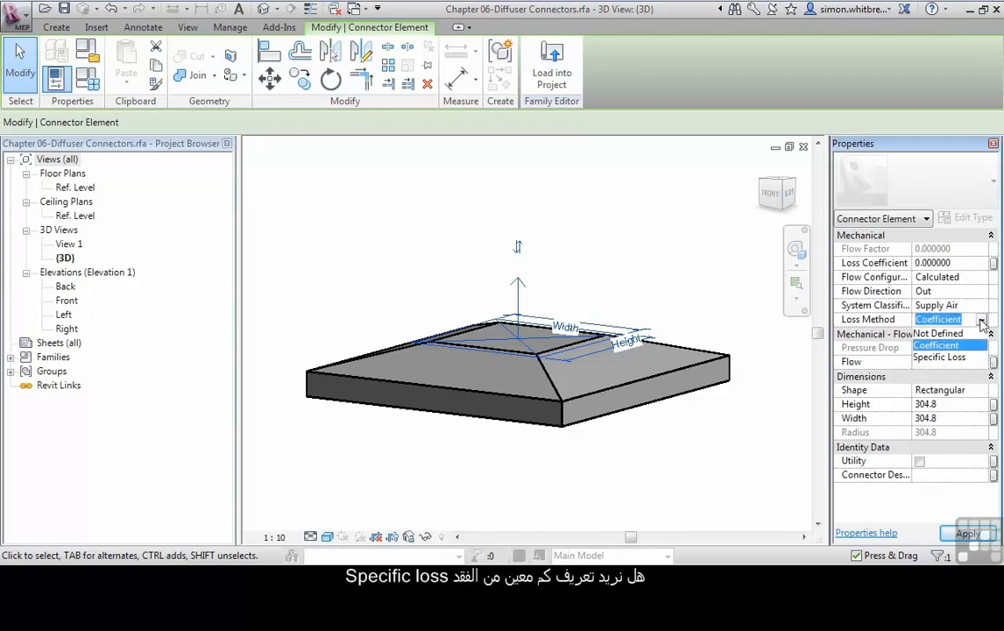
left_click(957, 354)
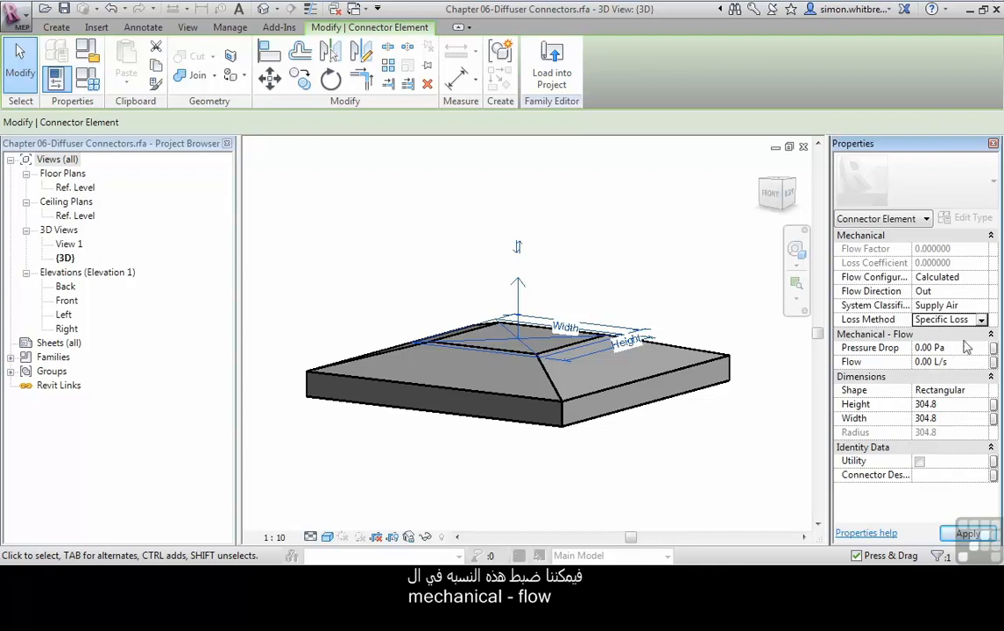
left_click(981, 320)
left_click(946, 332)
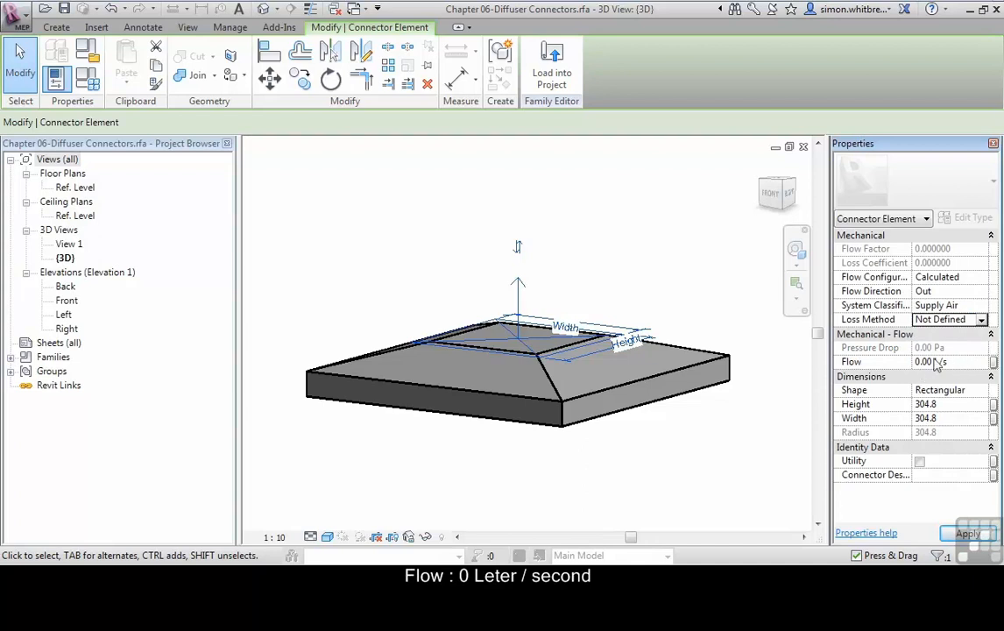
Create an instance family parameter named Flow and associate it with the connector's flow.
left_click(994, 362)
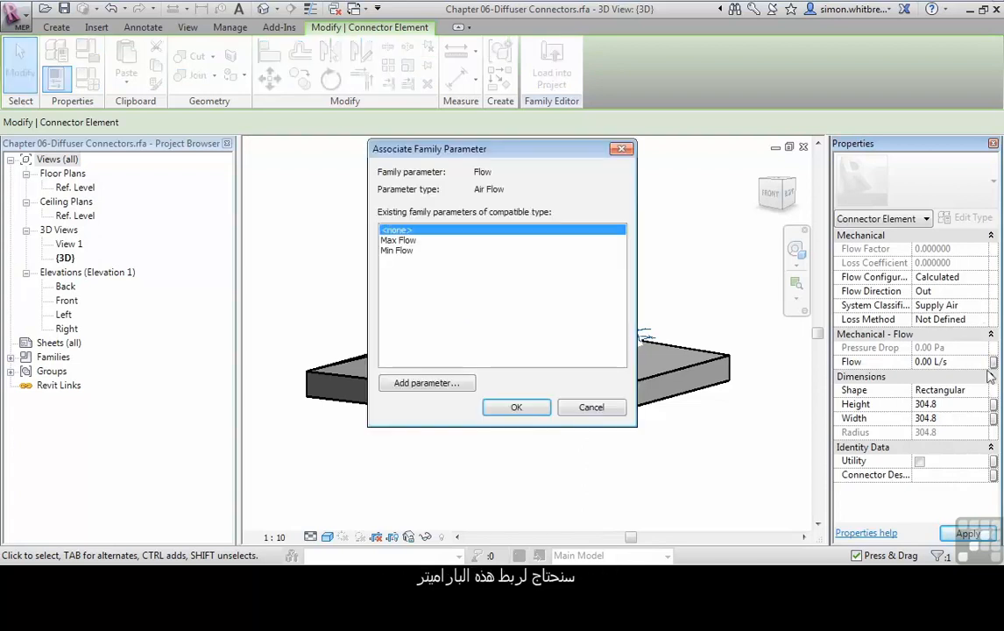
left_click(410, 391)
type("Flow")
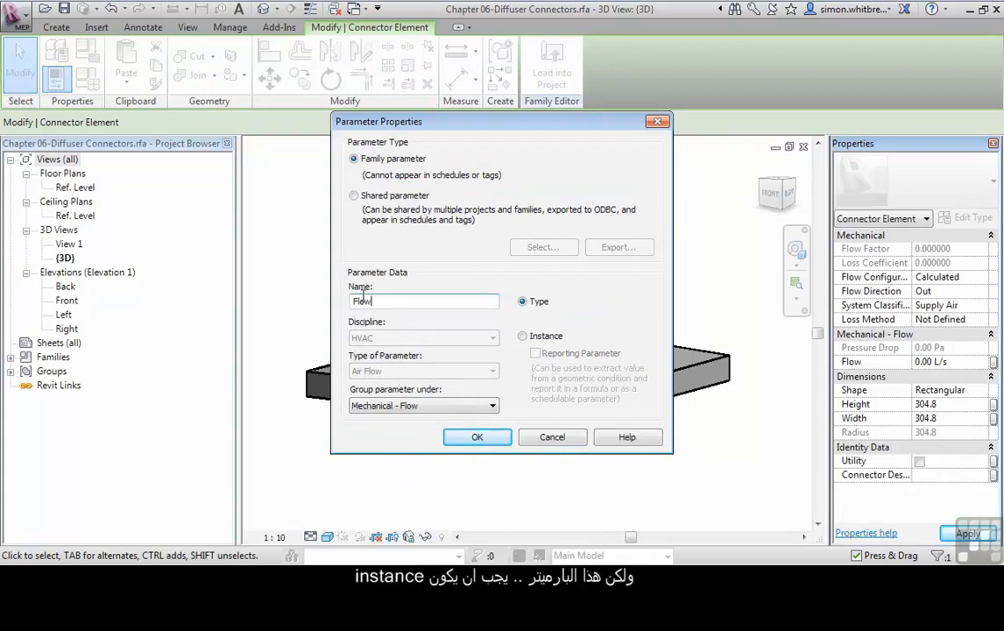
left_click(523, 337)
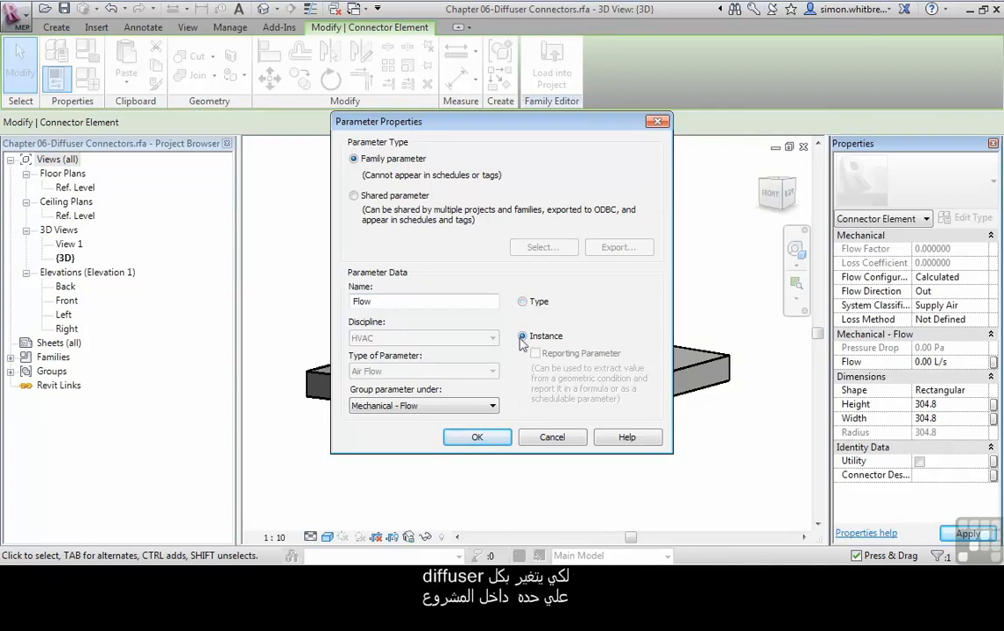
left_click(473, 437)
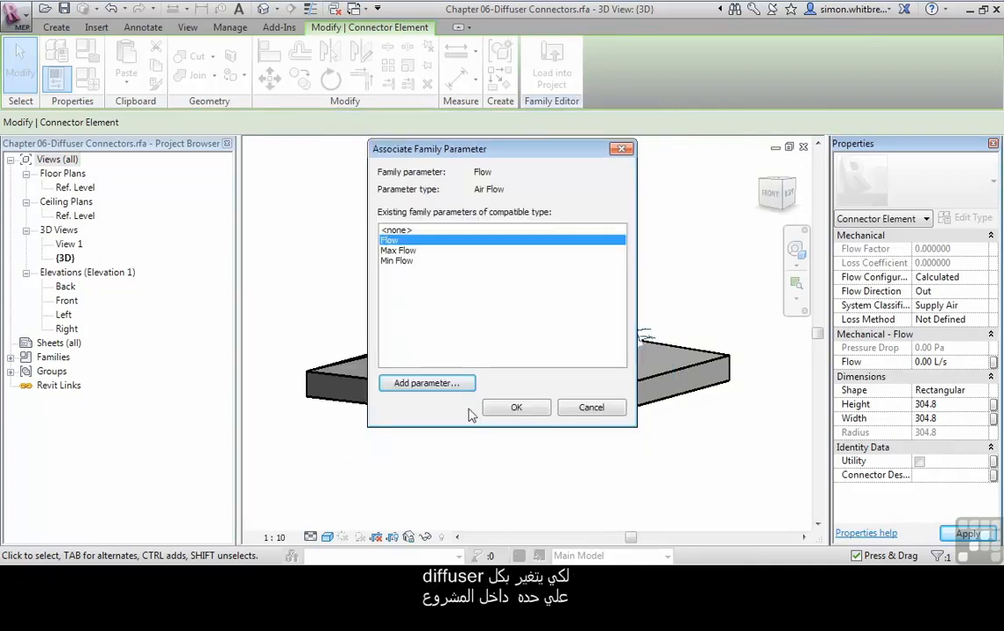
left_click(513, 407)
Keep the connector's shape Rectangular and associate its width with the Neck Width parameter.
middle_click_drag(488, 432, 800, 450, "shift")
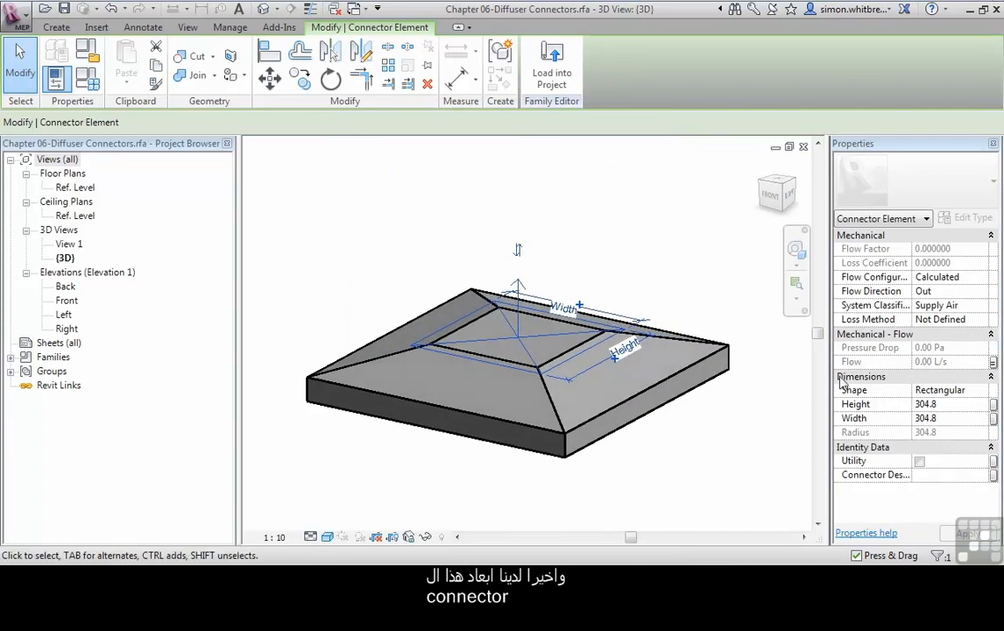
left_click(982, 393)
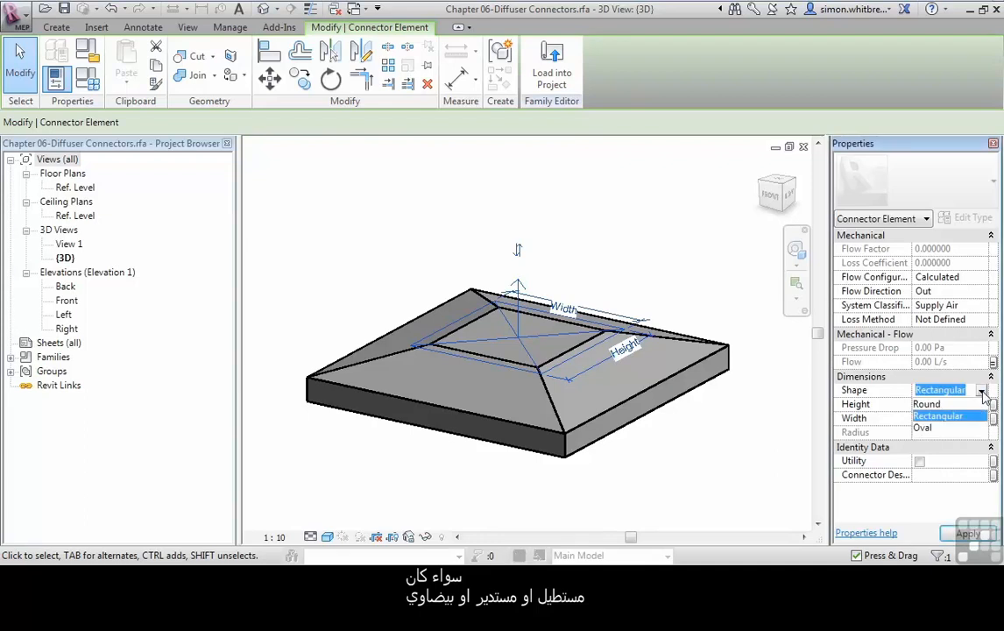
left_click(963, 416)
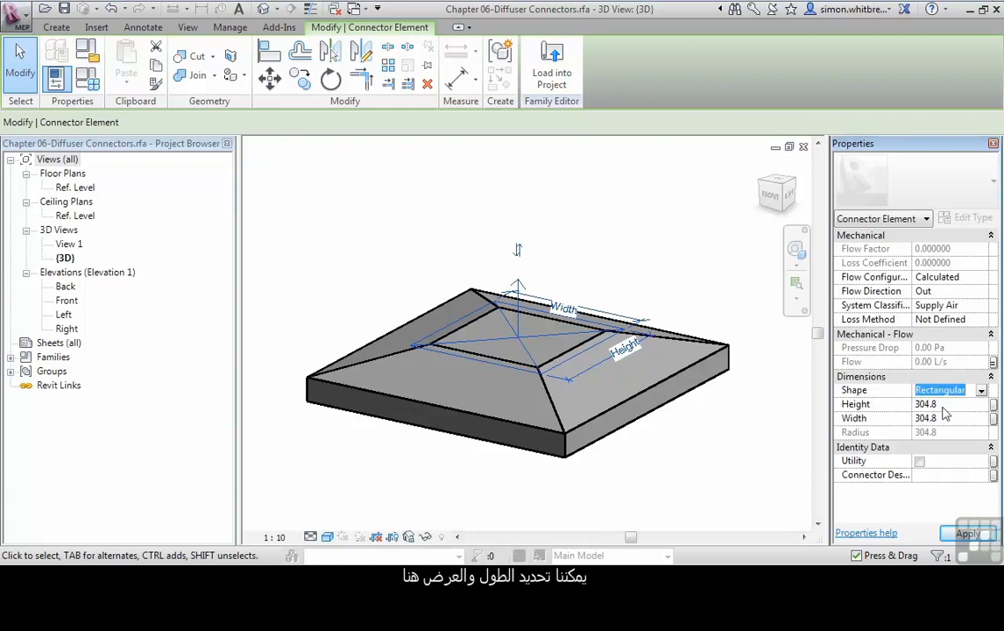
key("Tab")
key("Tab")
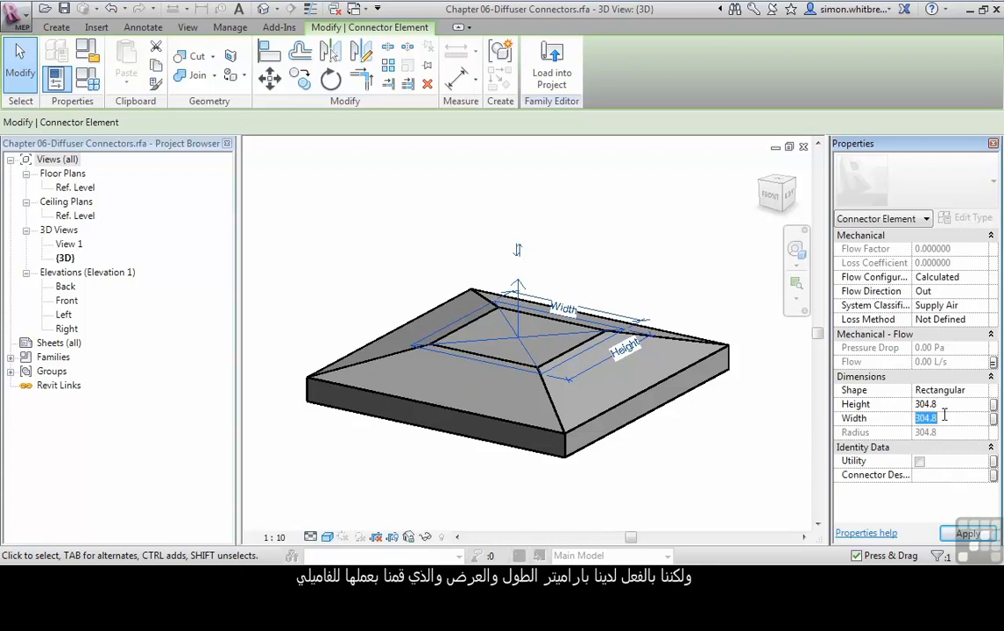
left_click(993, 418)
left_click_drag(504, 154, 203, 115)
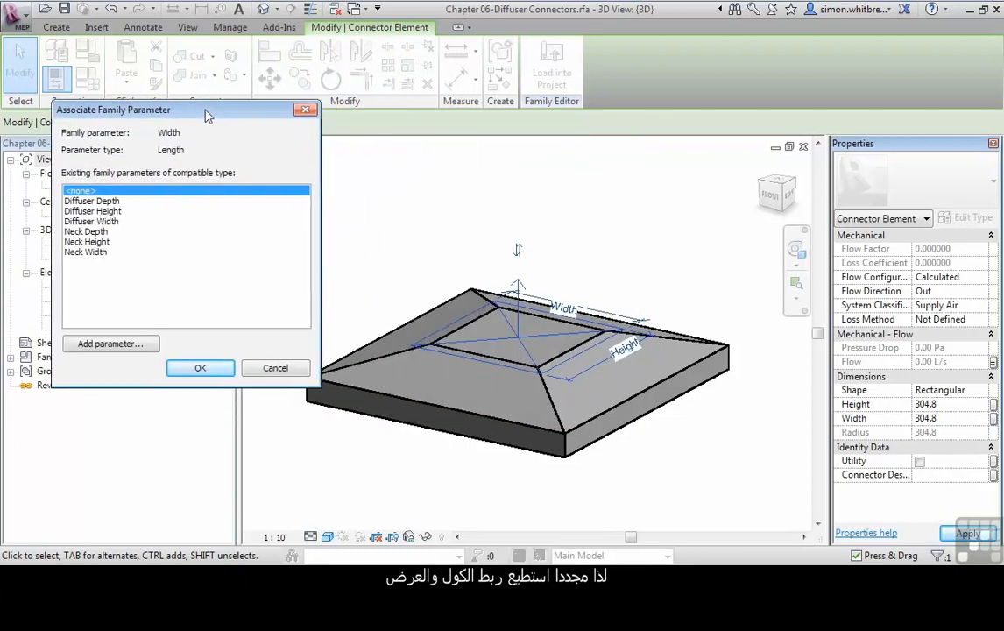
left_click(76, 252)
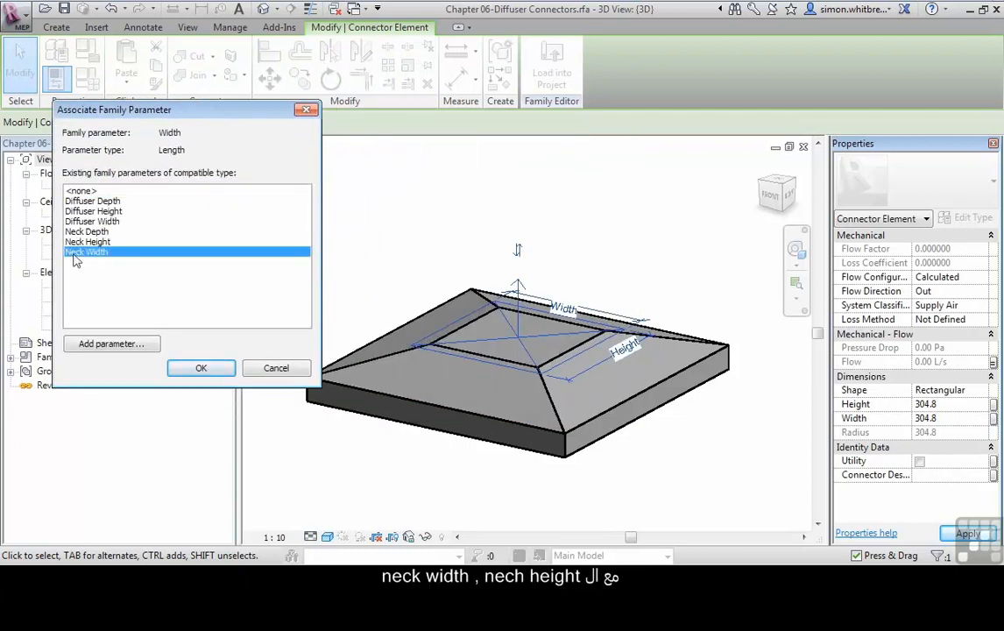
left_click(210, 368)
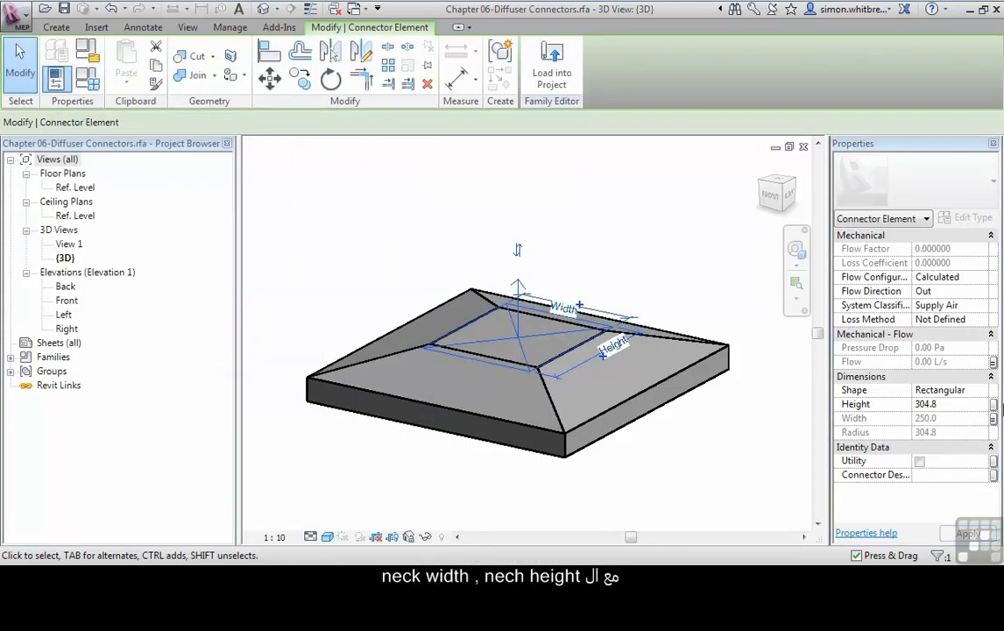
Associate the connector's height with the Neck Height parameter.
left_click(992, 404)
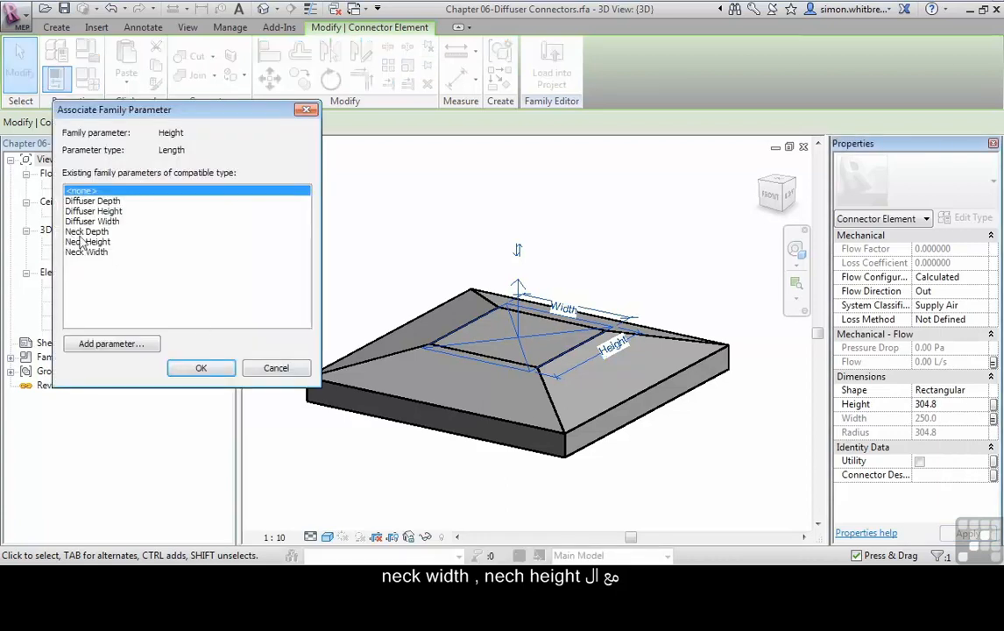
left_click(83, 241)
left_click(199, 367)
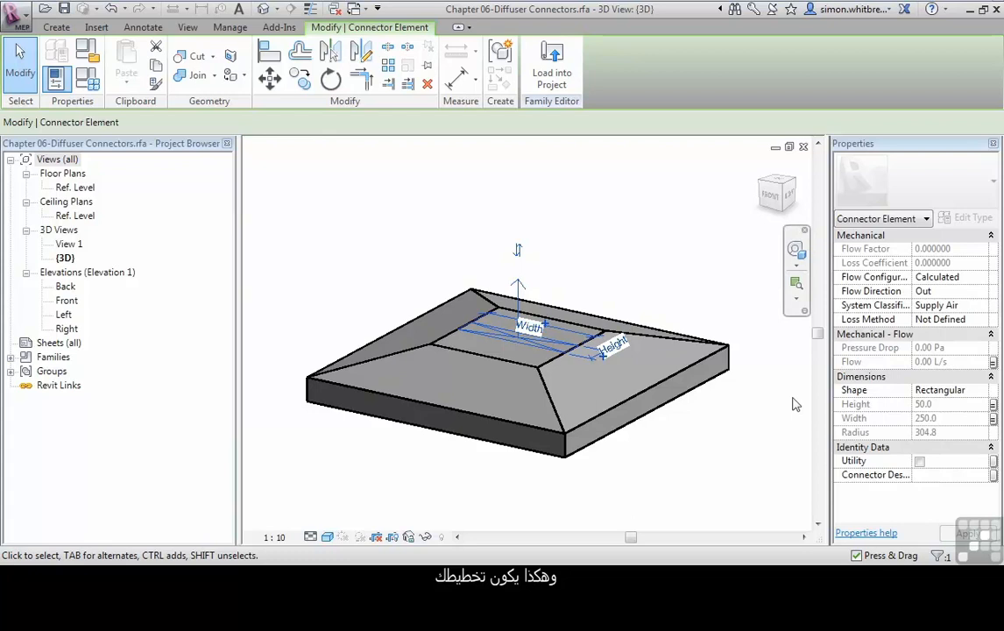
Change the parameter associated with the connector's height to Neck Depth.
left_click(993, 406)
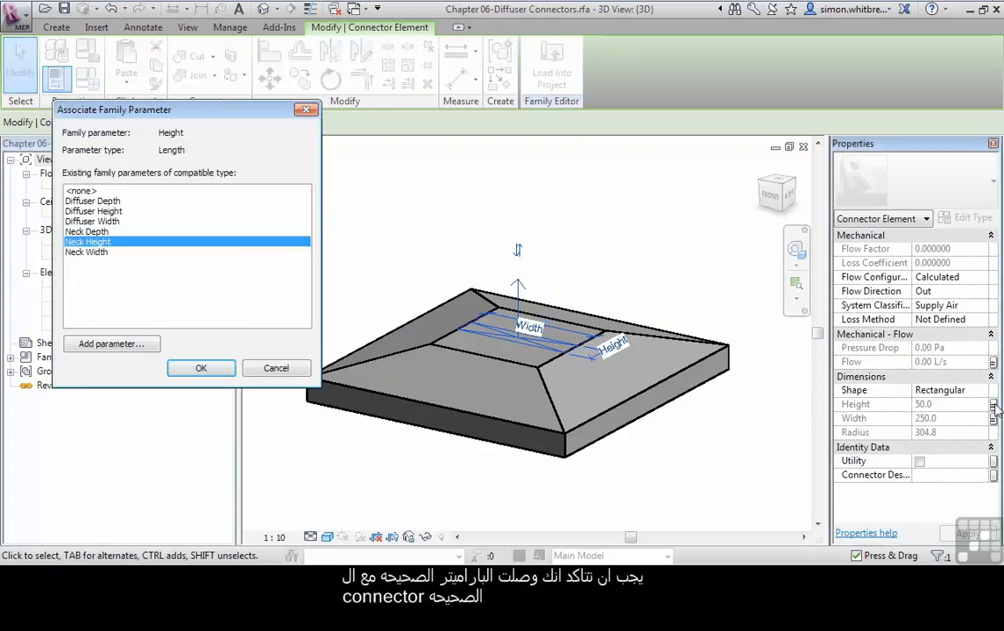
left_click(86, 232)
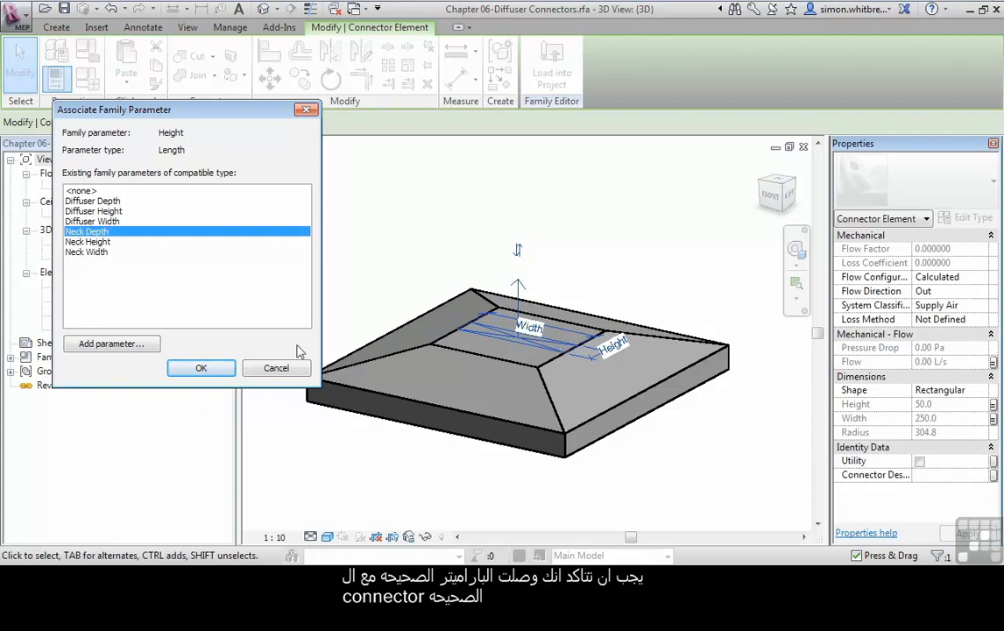
left_click(203, 368)
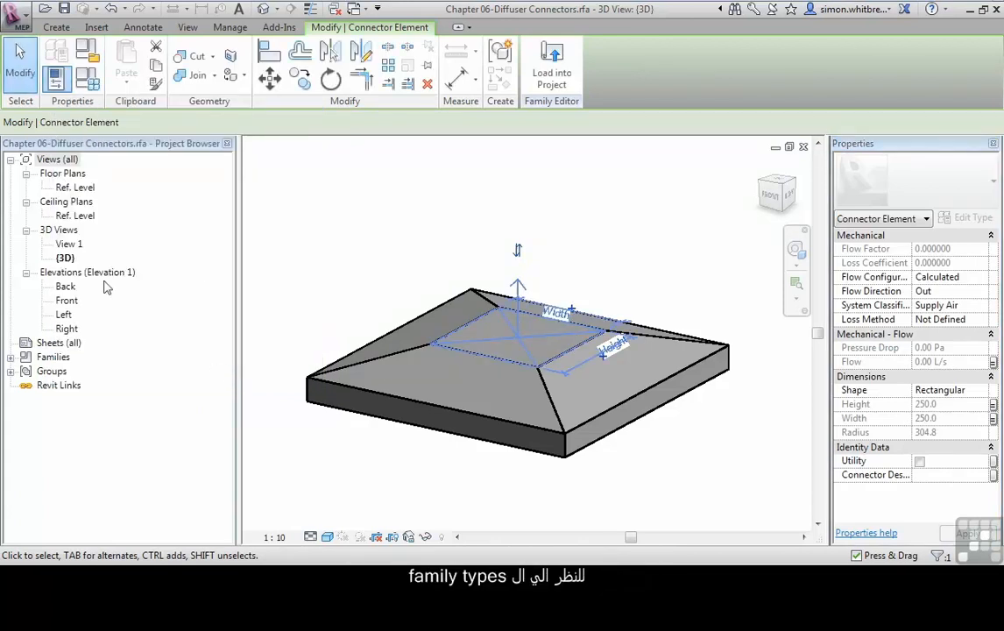
Examine the Flow parameter's properties in the family types to check whether it is an instance parameter.
left_click(89, 80)
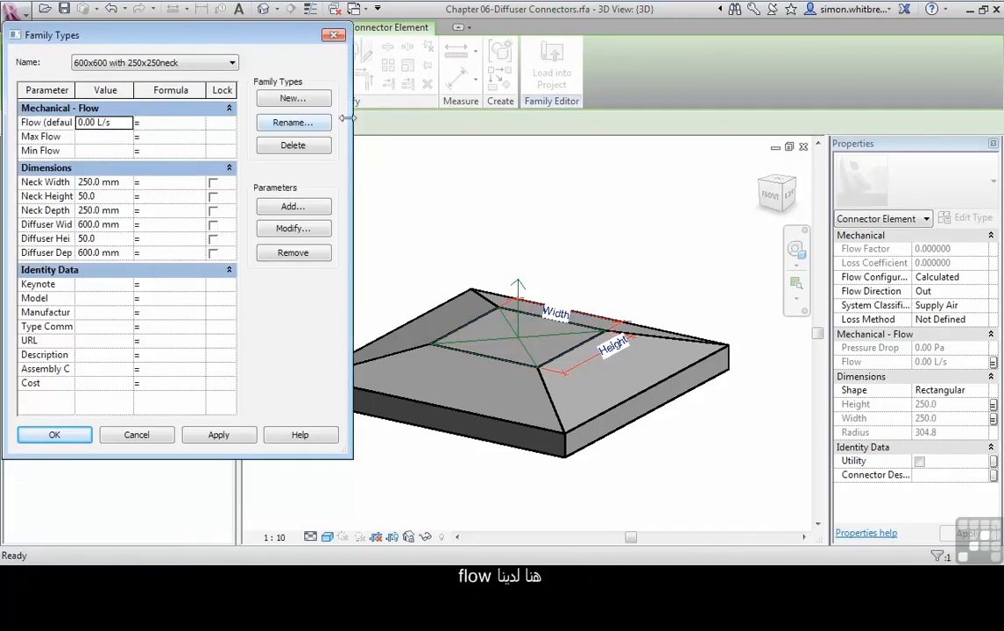
left_click_drag(348, 117, 410, 123)
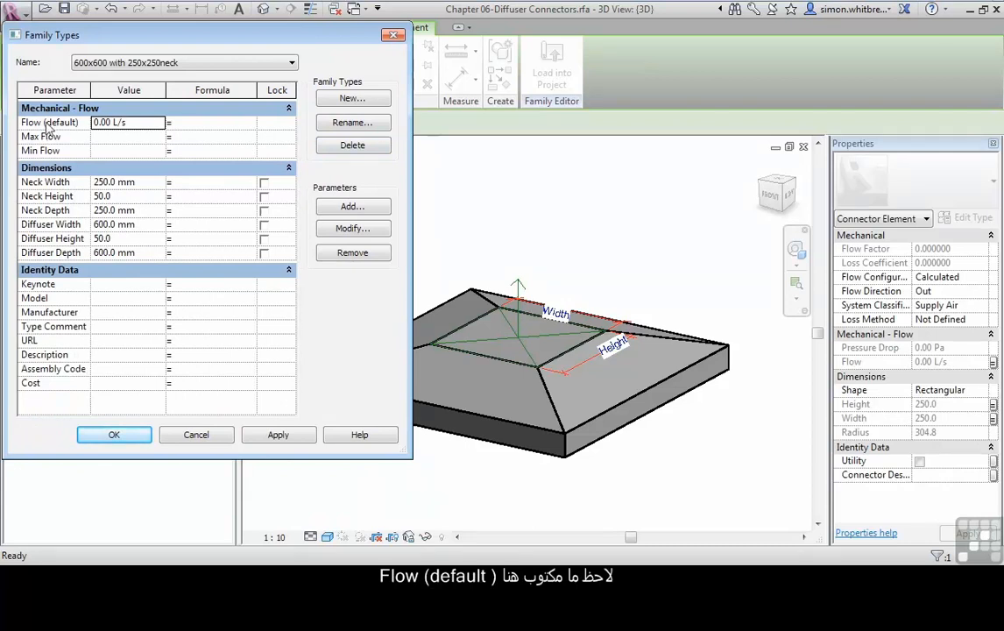
left_click(81, 123)
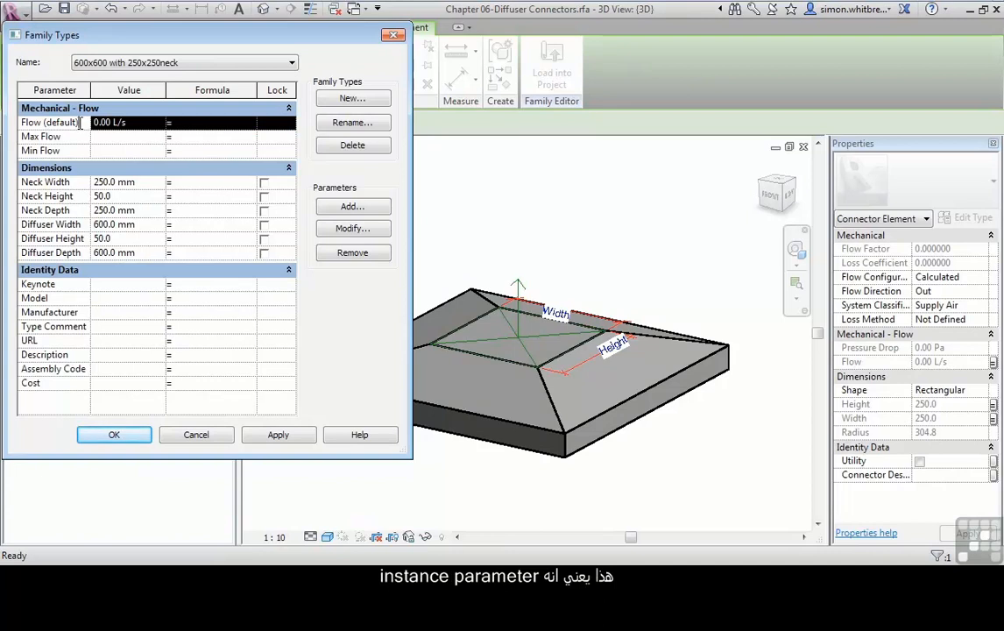
left_click(343, 228)
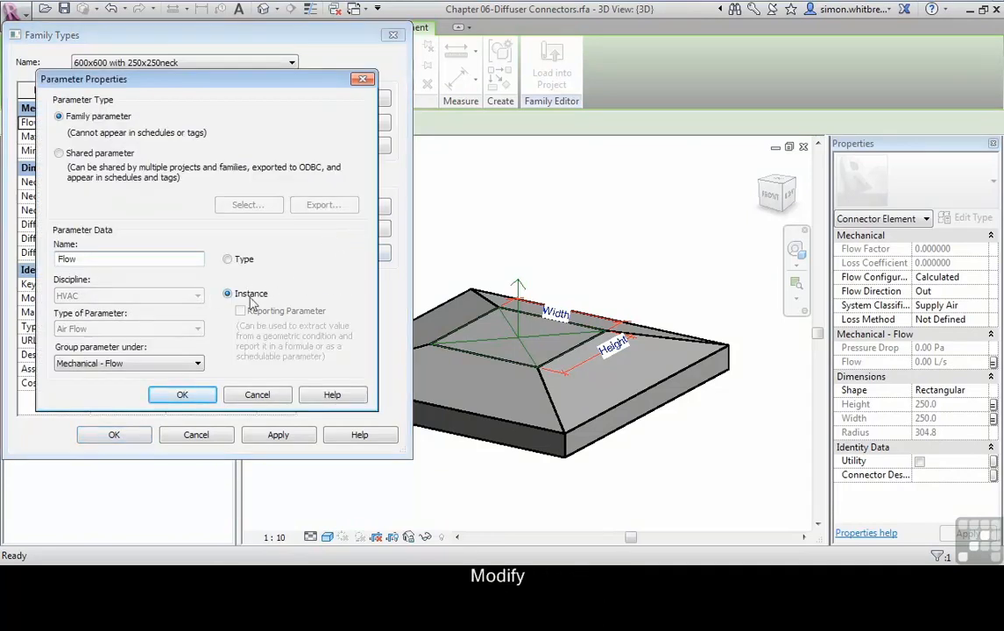
left_click(257, 394)
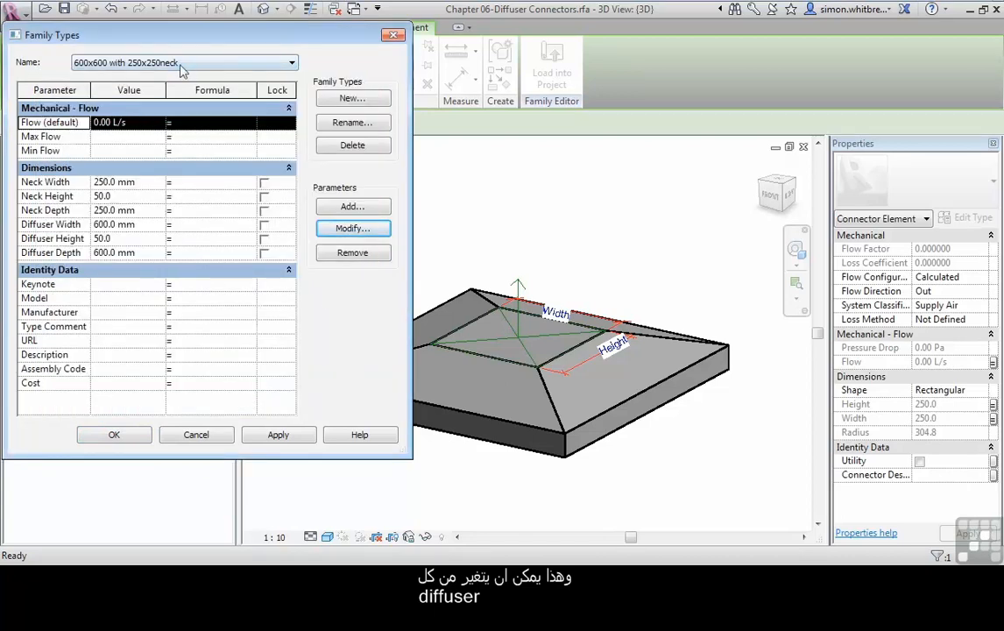
Examine the Neck Depth parameter's properties to check whether it is a type or instance parameter.
left_click(44, 211)
left_click(350, 229)
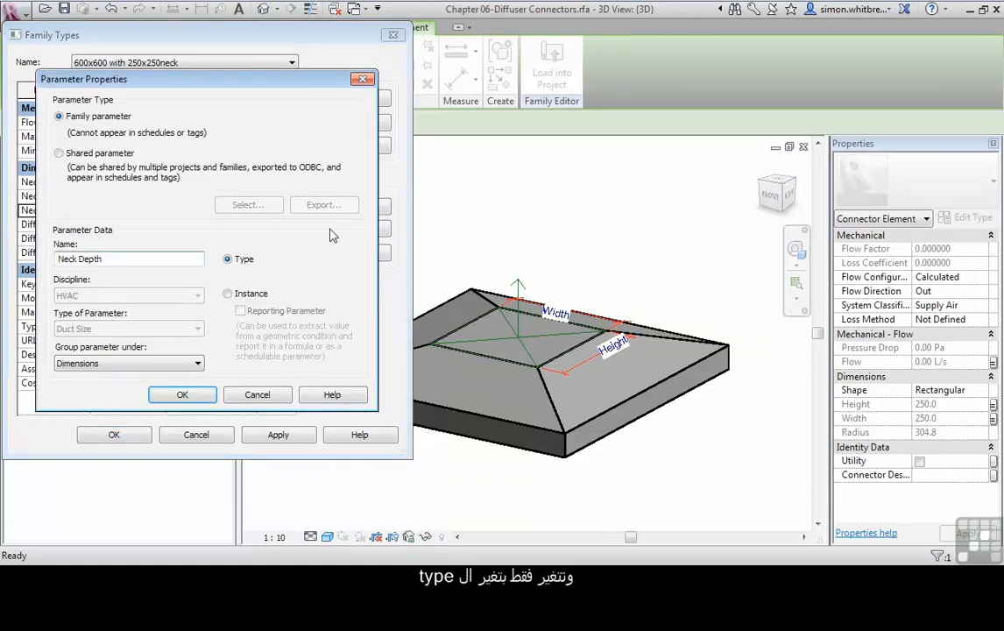
left_click(257, 394)
Switch the family to the type 300x300 with 100x100neck and apply it to the diffuser model.
left_click(200, 62)
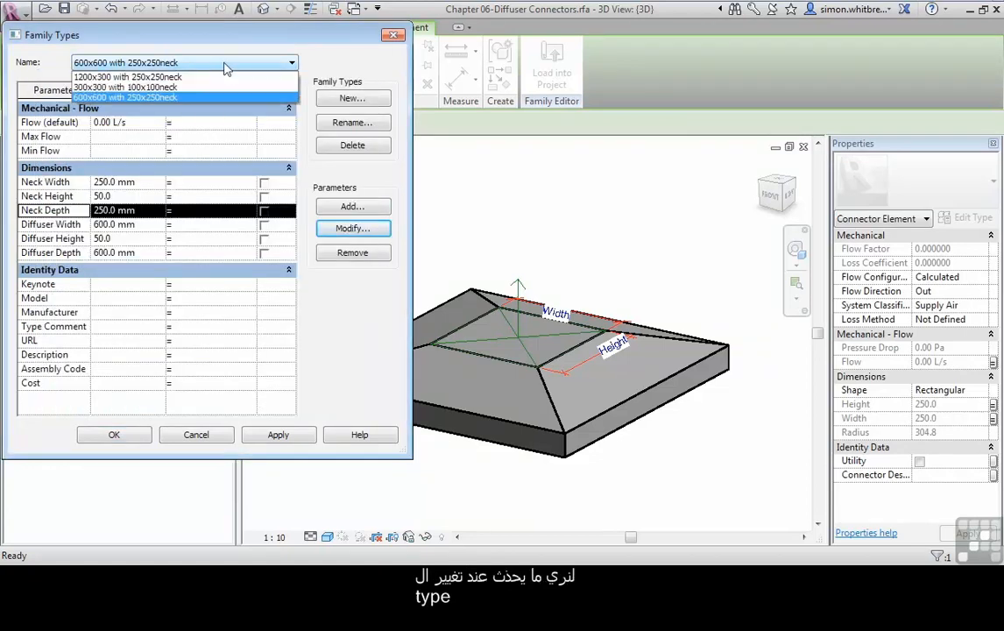
left_click(159, 89)
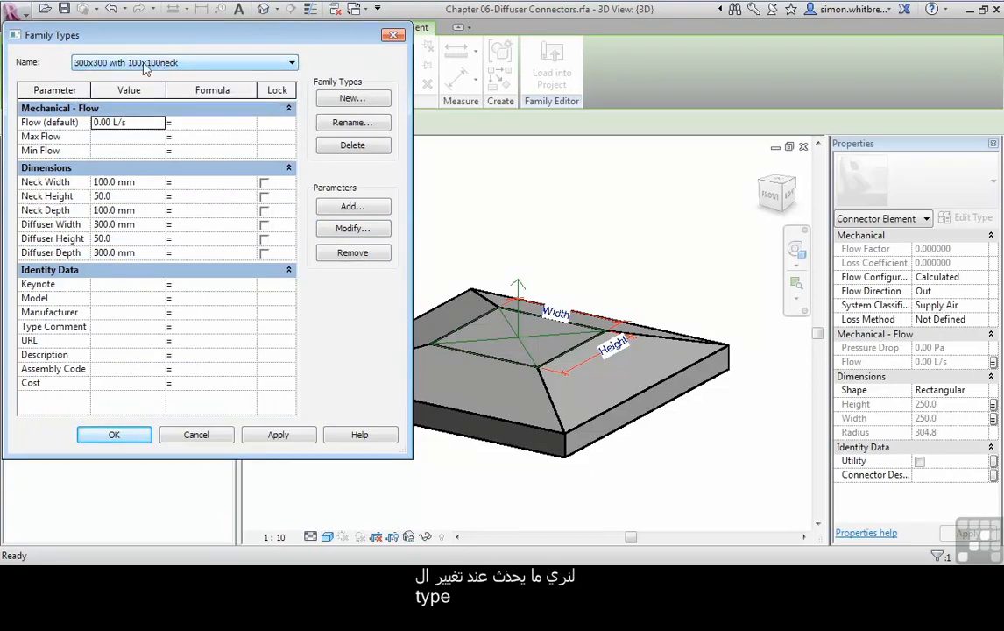
left_click(278, 435)
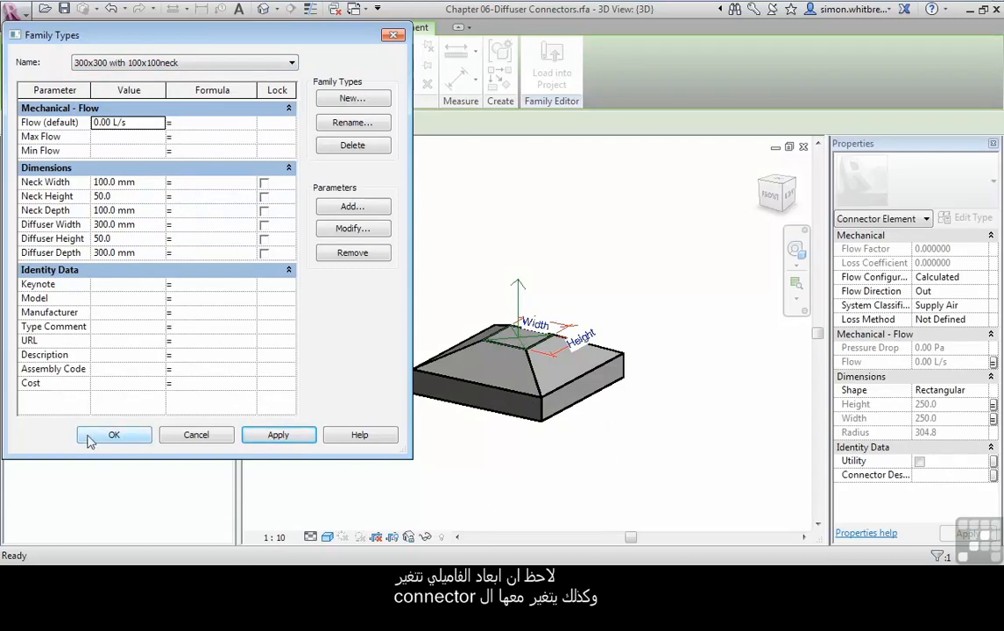
left_click(114, 434)
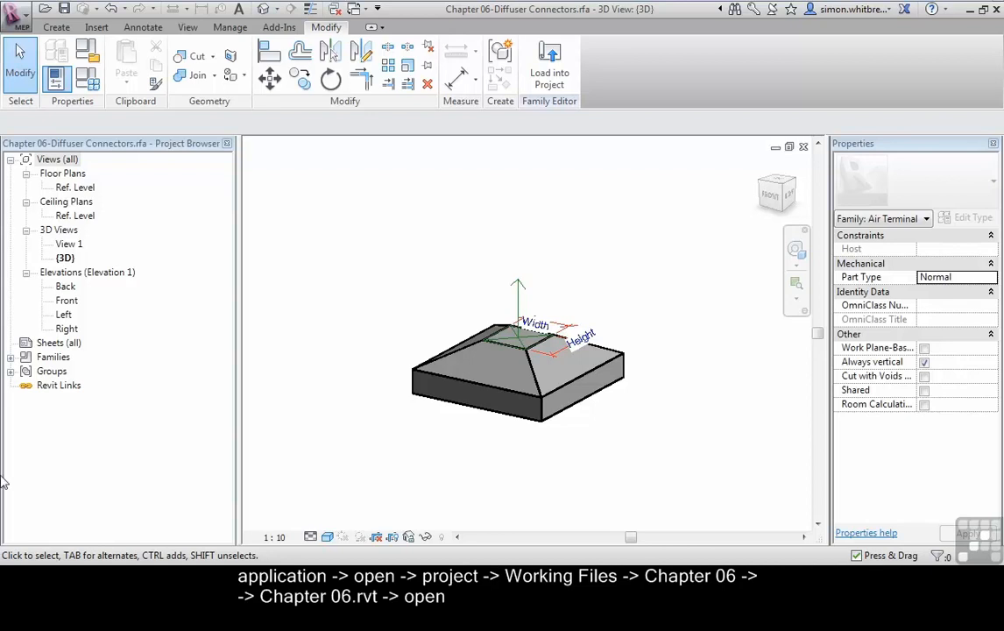
Open the project file Chapter 06.rvt from the Chapter 06 folder.
left_click(23, 25)
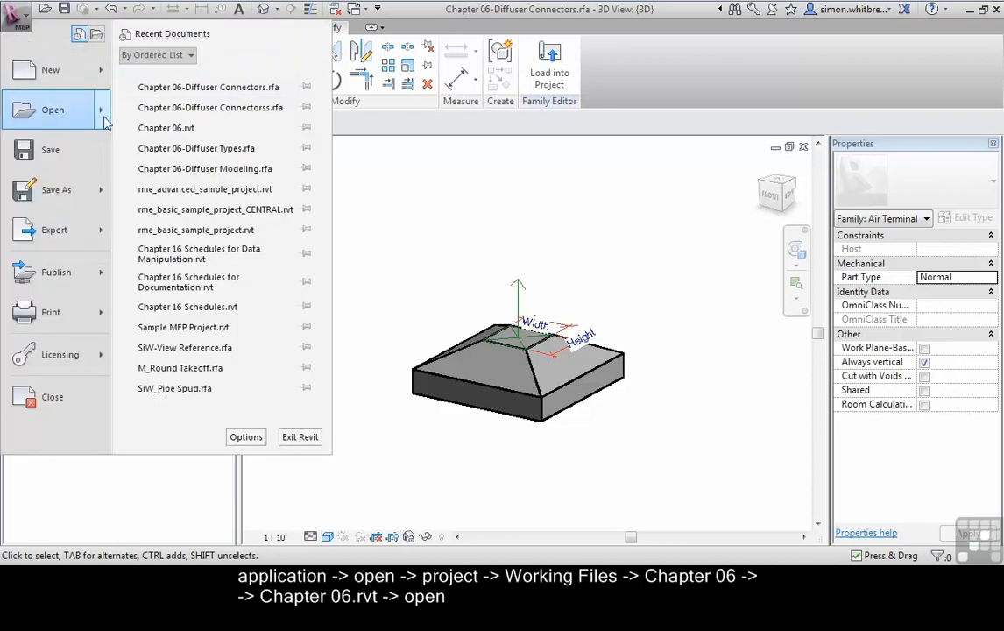
mouse_move(105, 113)
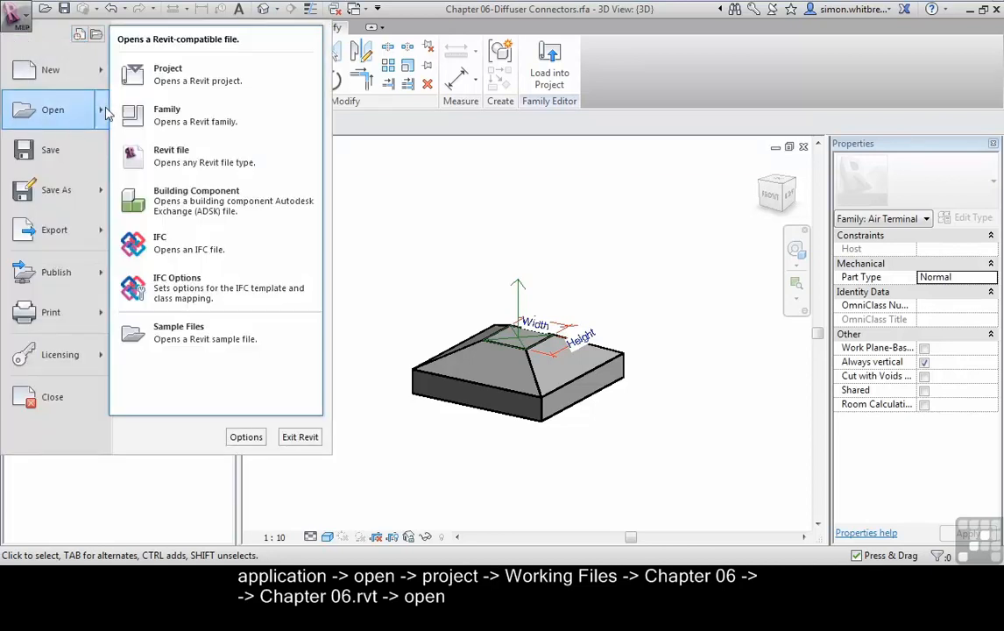
left_click(192, 80)
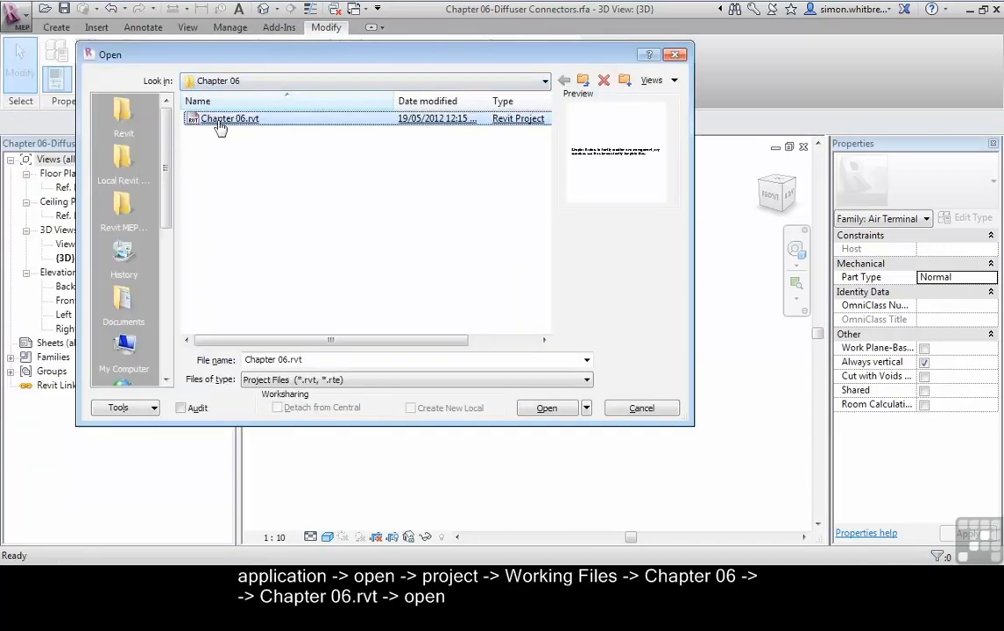
left_click(547, 409)
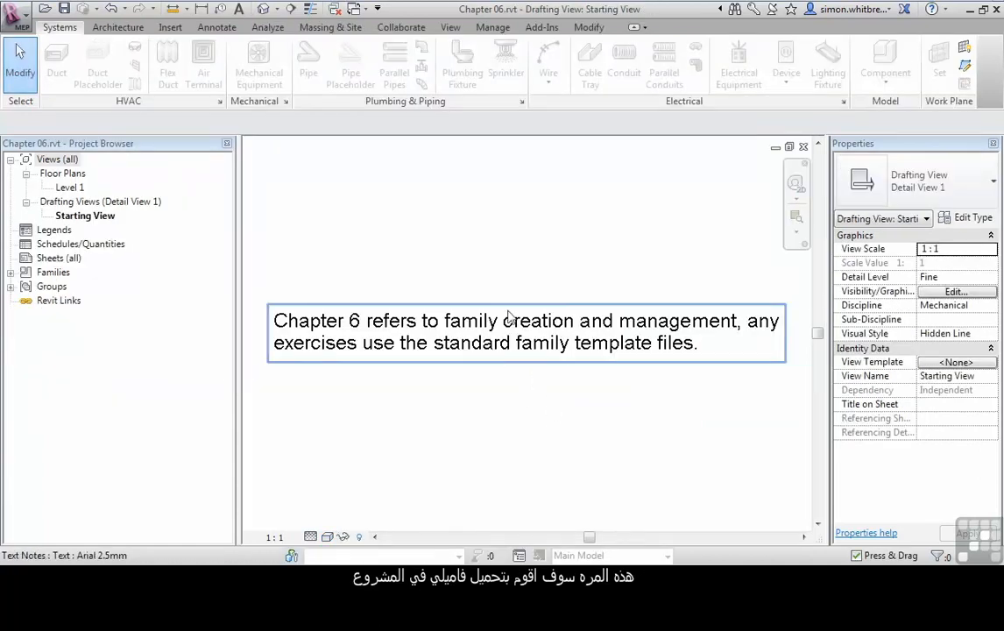
Return to the diffuser family's Left elevation and load the family into the Chapter 06 project.
left_click(450, 27)
left_click(829, 75)
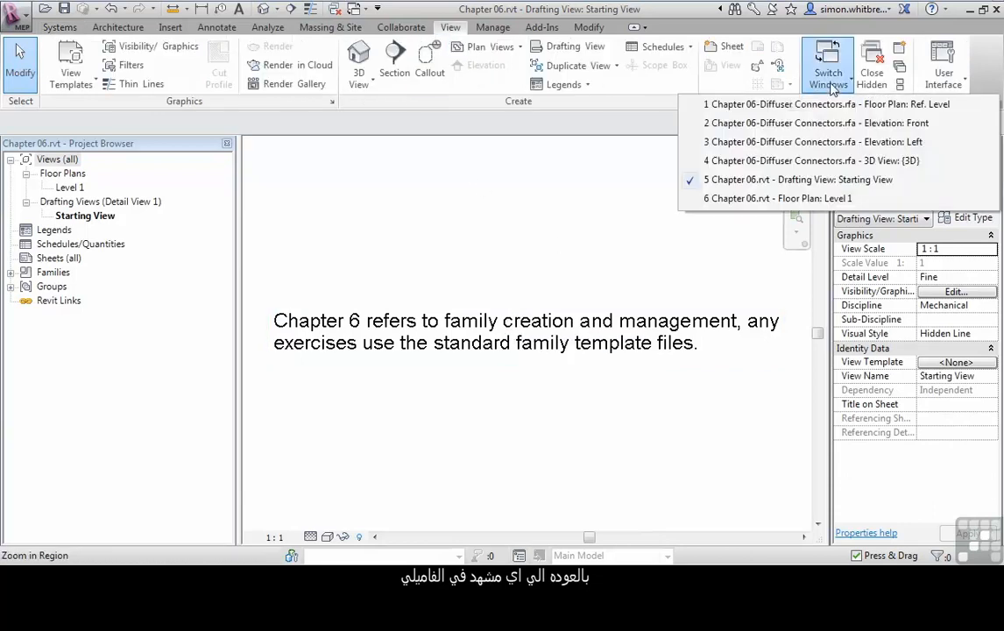
left_click(753, 141)
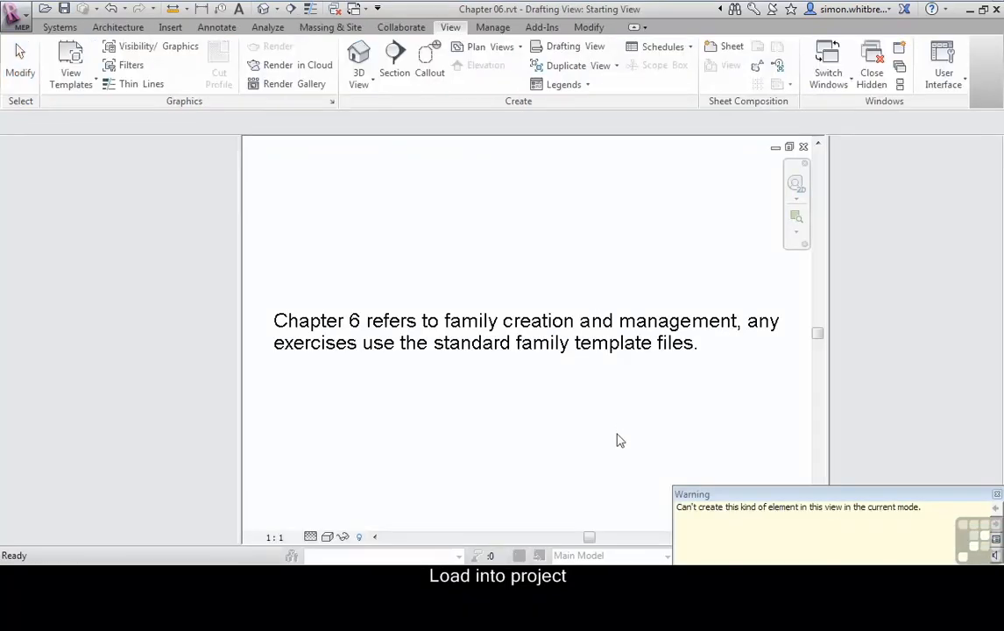
left_click_drag(706, 516, 366, 382)
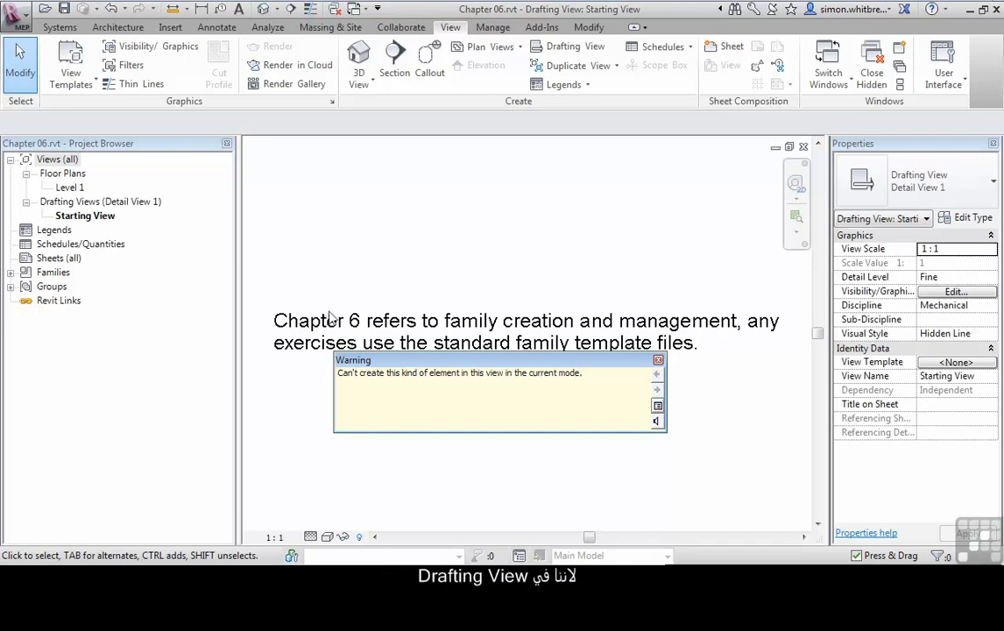
In the Level 1 floor plan, place a 600x600 with 250x250neck air terminal near the room's upper-left corner at a 2400 mm offset.
double_click(68, 189)
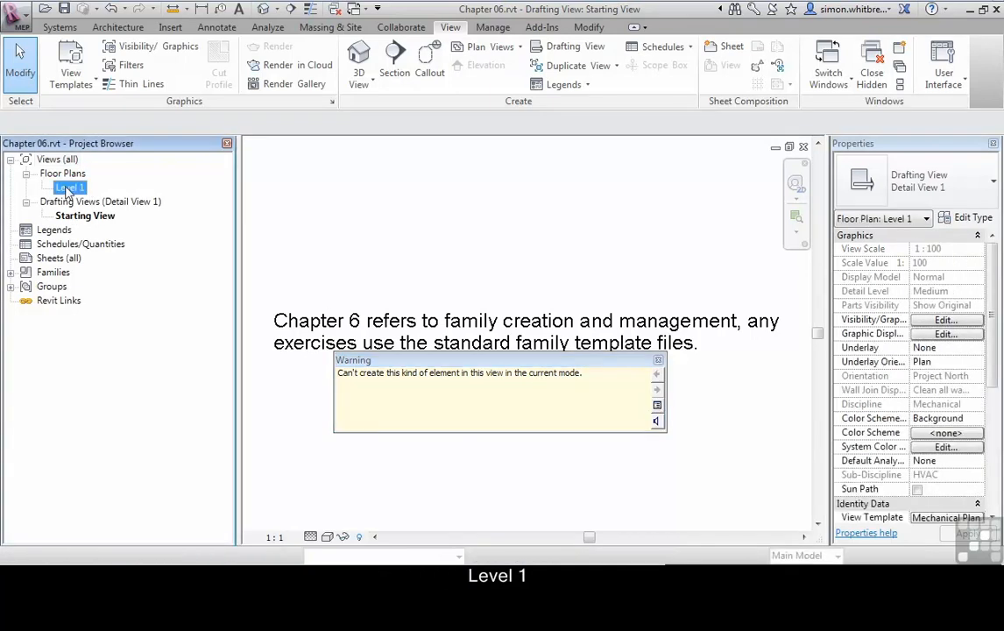
left_click(658, 361)
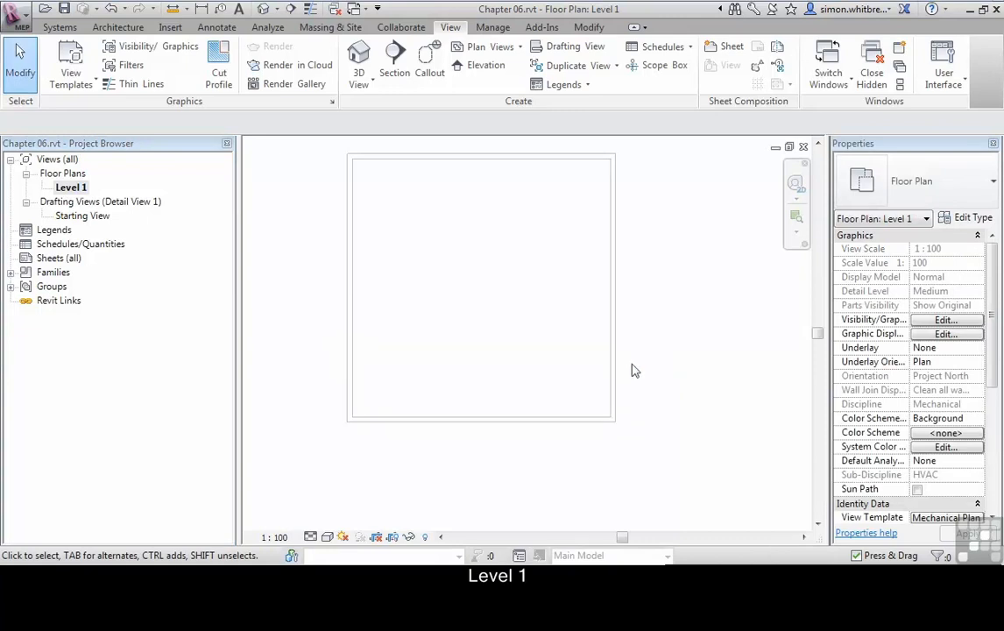
left_click(58, 27)
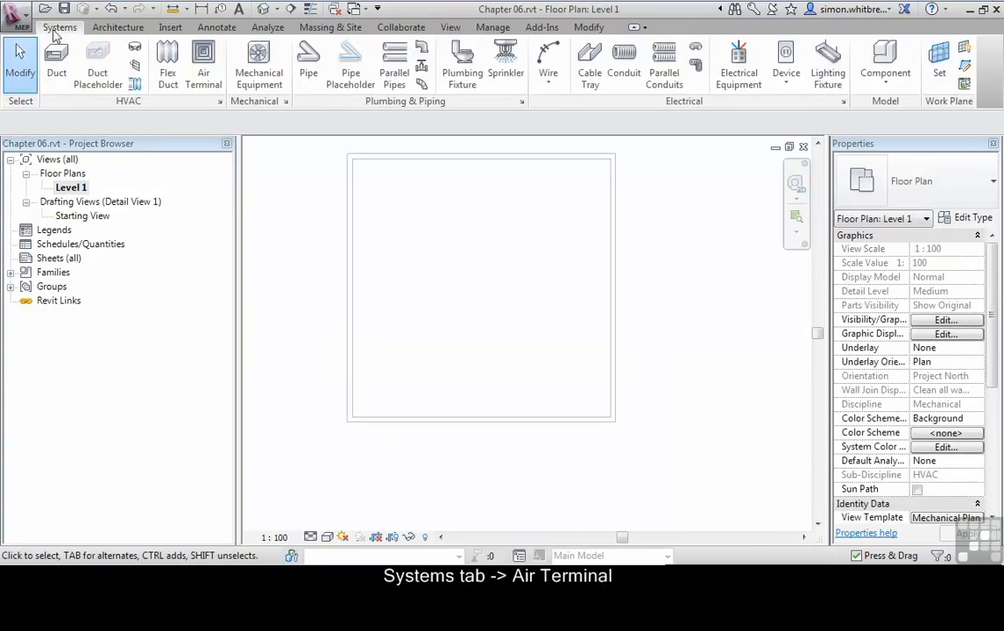
left_click(197, 76)
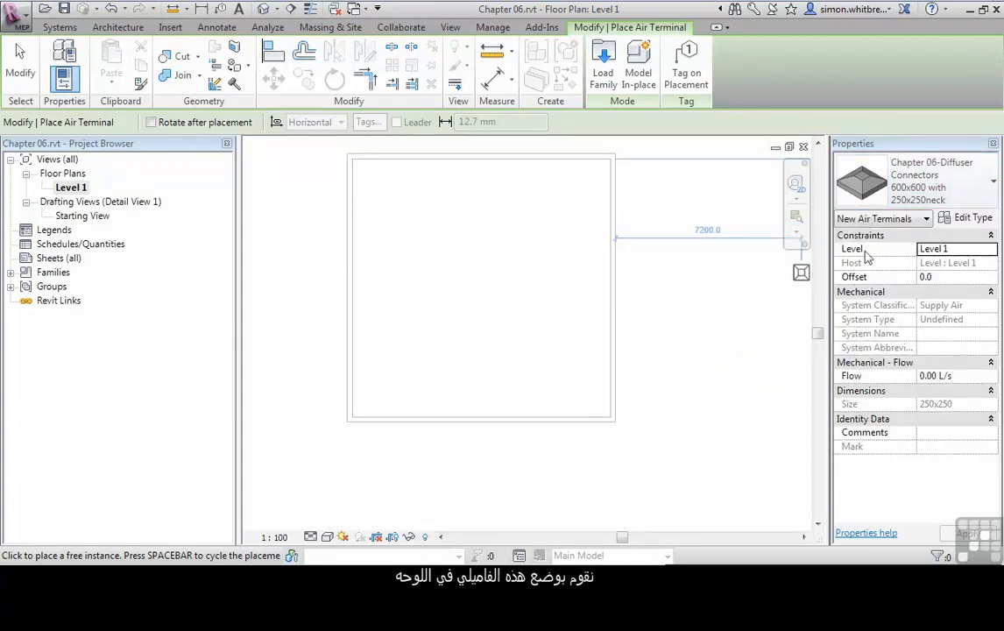
left_click(945, 277)
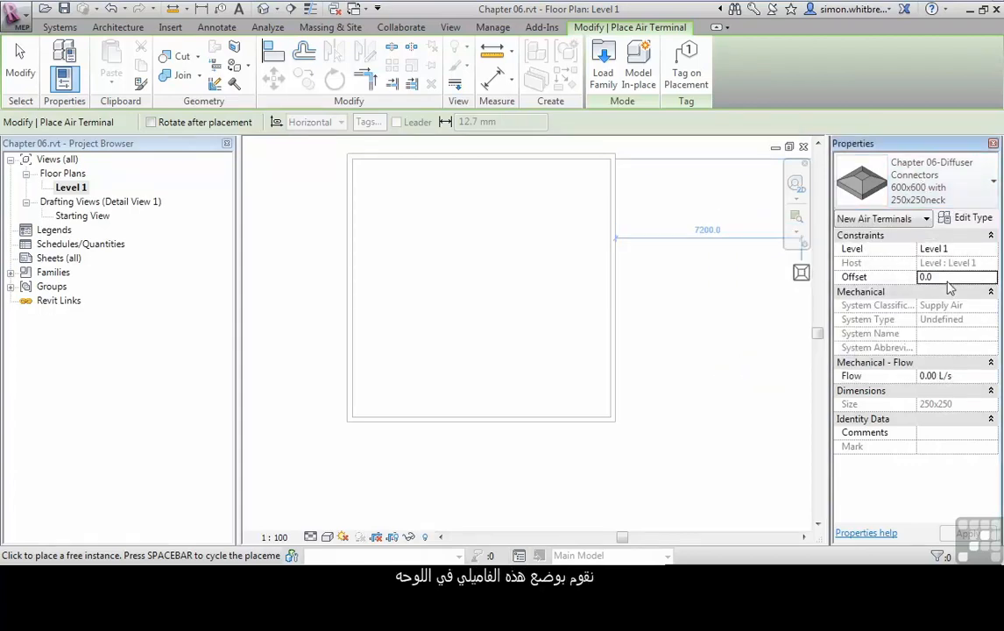
type("240")
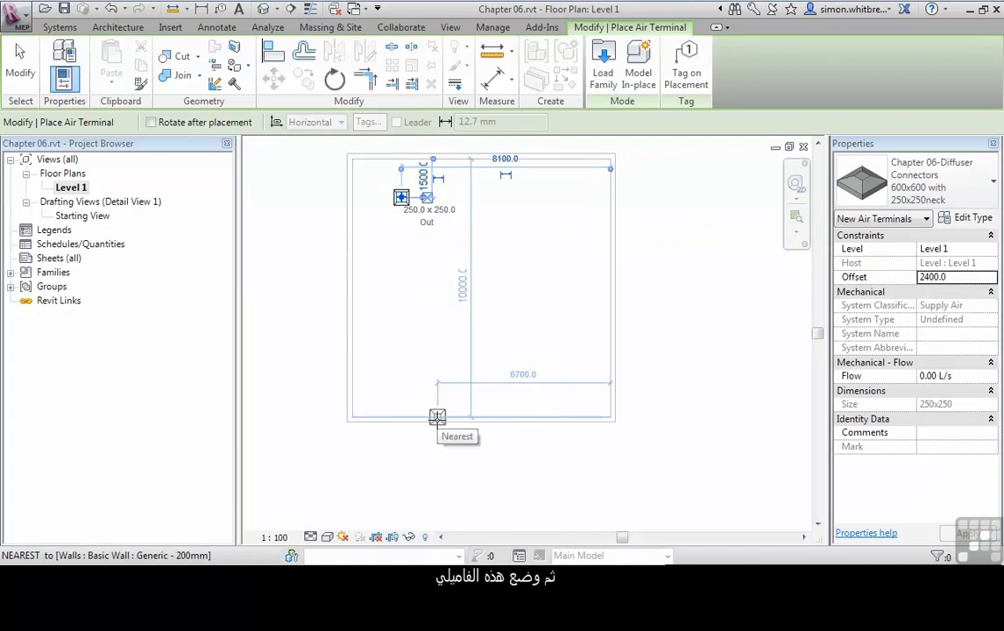
Place a 300x300 with 100x100neck air terminal directly below the 600x600 diffuser.
left_click(972, 186)
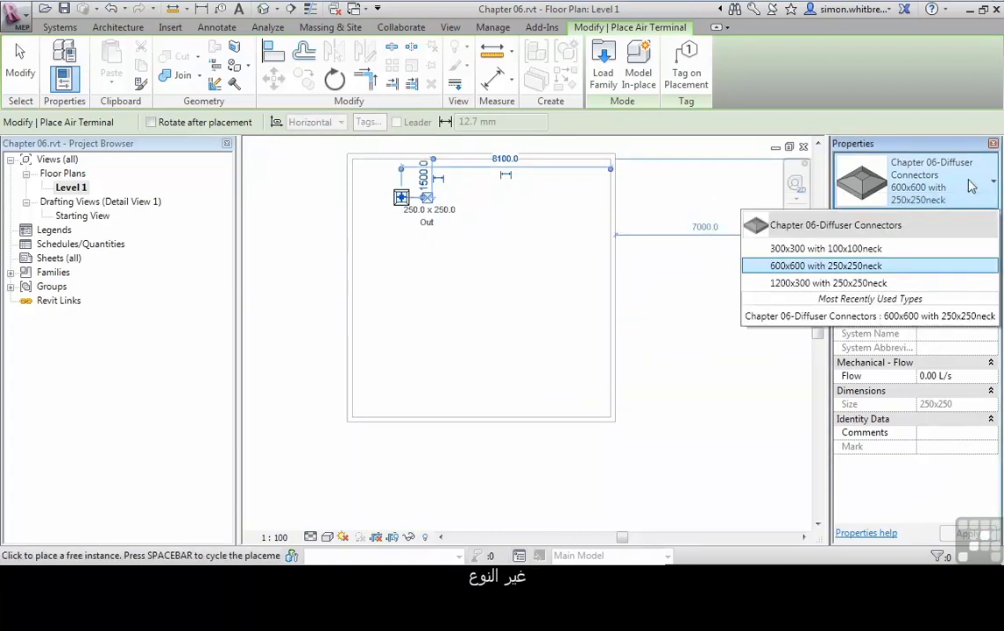
left_click(832, 247)
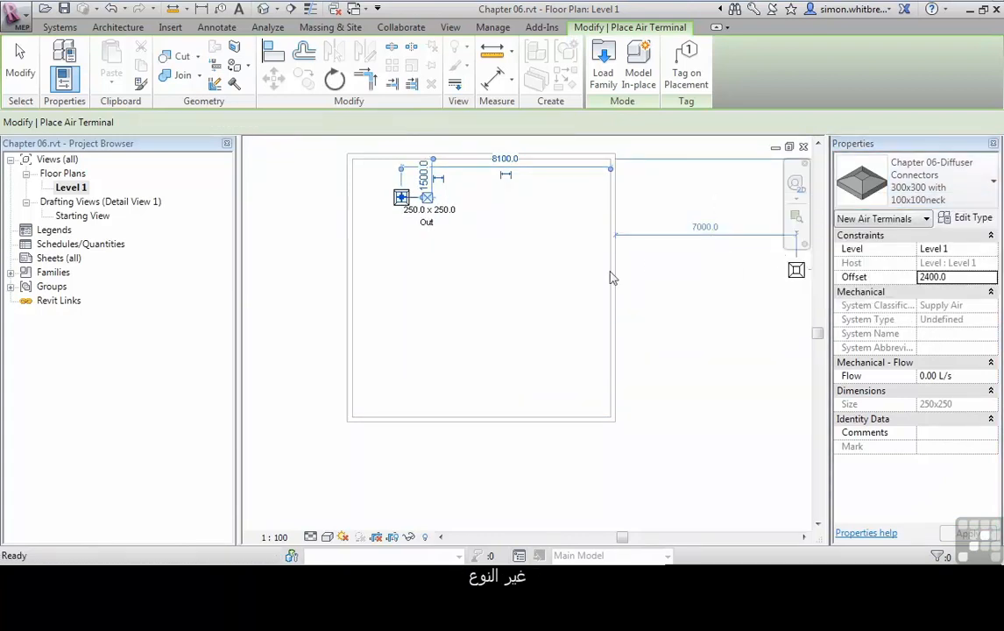
left_click(400, 246)
Place a 1200x300 with 250x250neck air terminal below the 300x300 diffuser and end the placement.
left_click(946, 190)
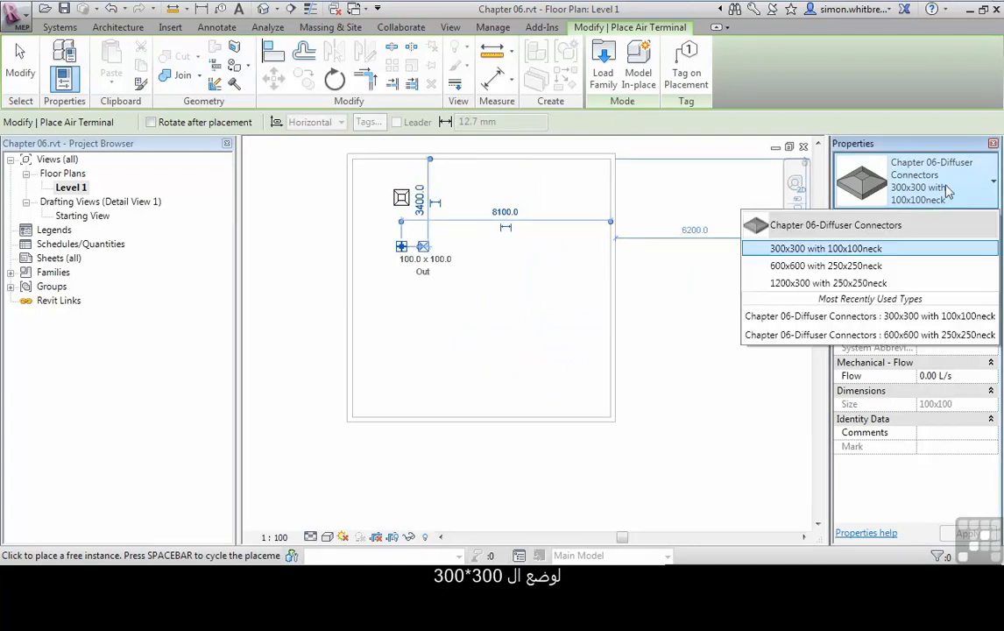
left_click(788, 280)
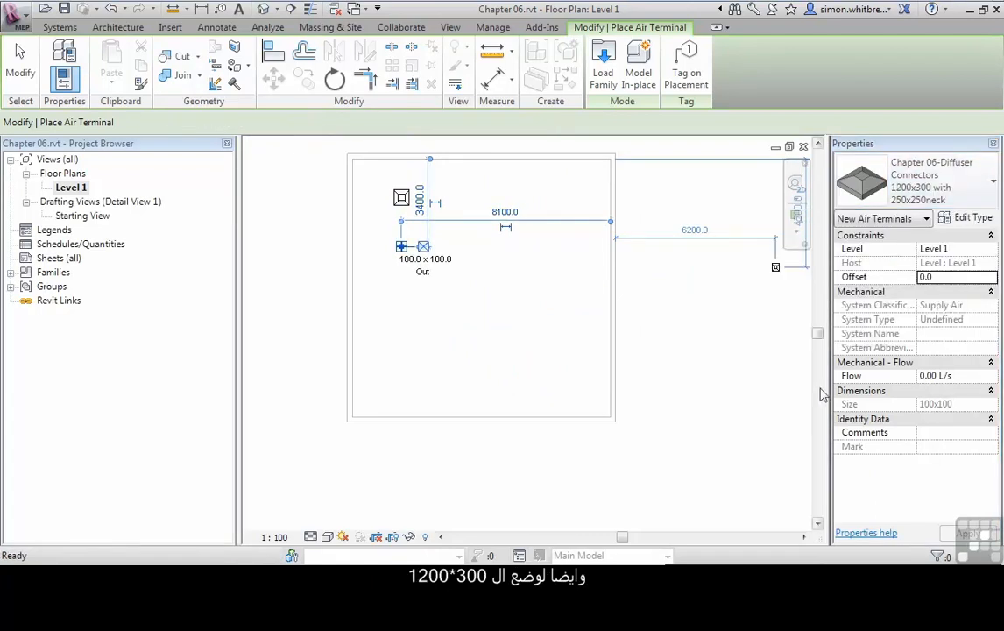
left_click(400, 305)
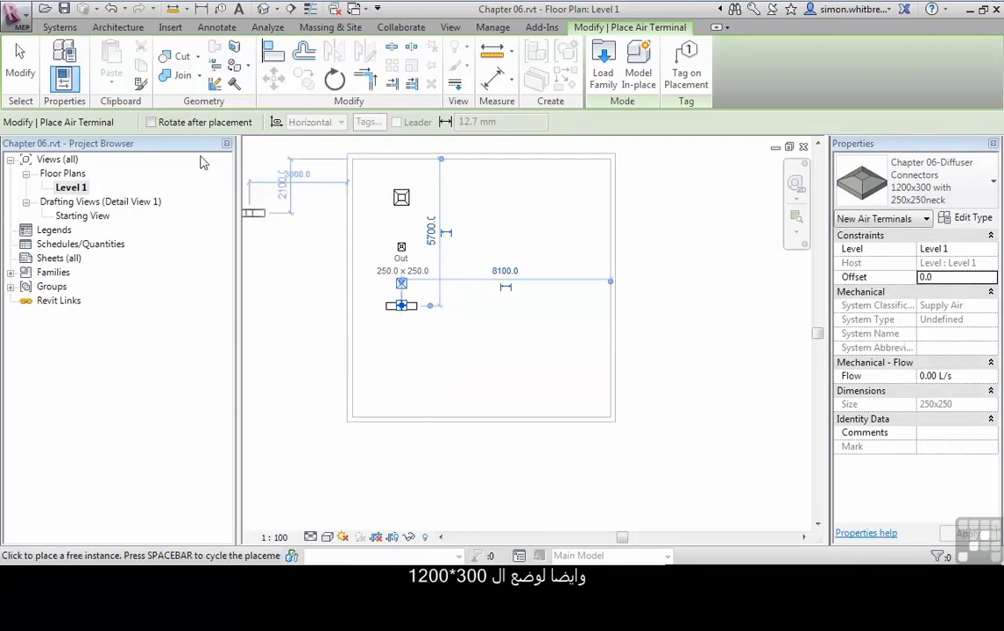
left_click(20, 59)
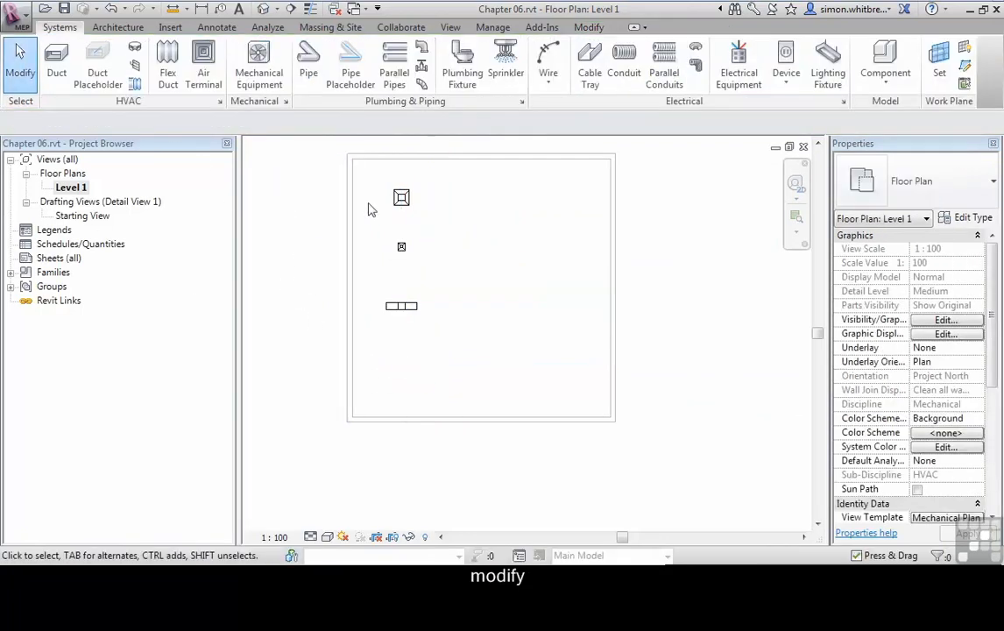
Set the flow of the 600x600 diffuser to 24 L/s.
scroll(375, 212, "up", 4)
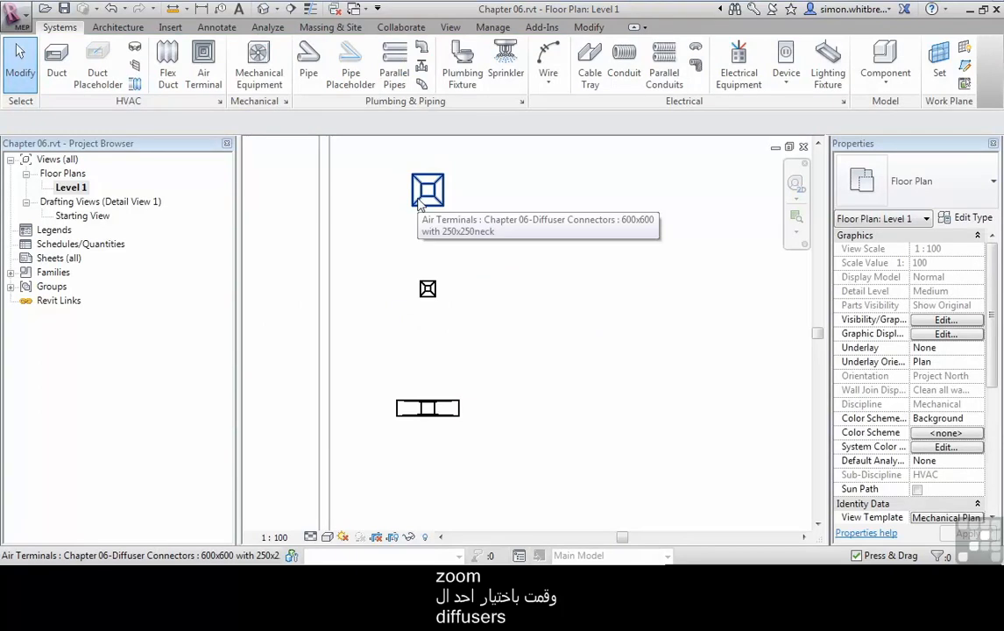
left_click(419, 201)
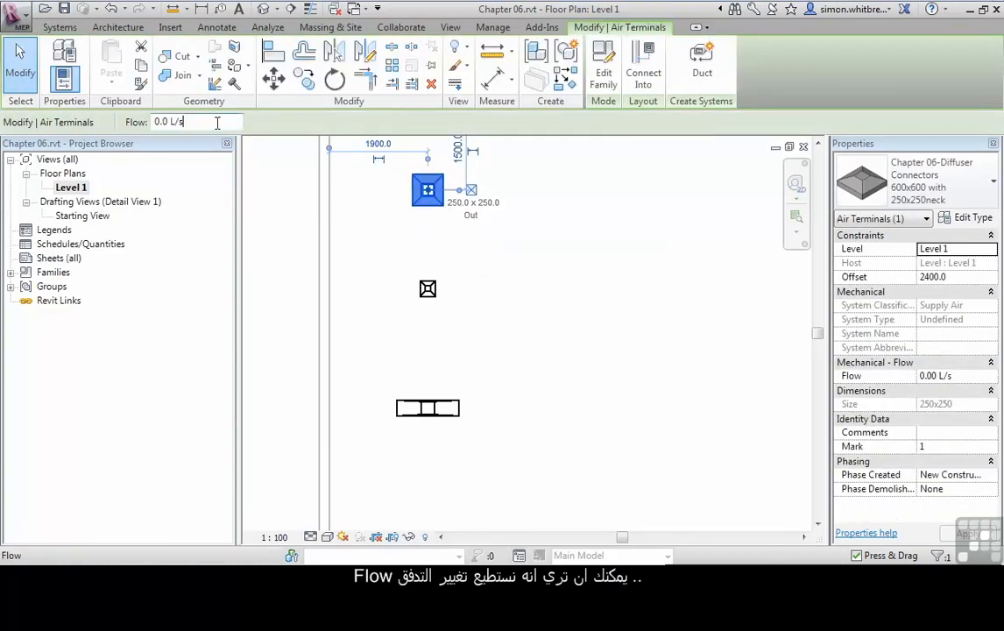
left_click_drag(217, 123, 127, 114)
type("24")
key("Return")
Draw a horizontal 250 x 250 duct from the 600x600 diffuser's connector towards the room's right side at a 3000 mm offset.
left_click(471, 190)
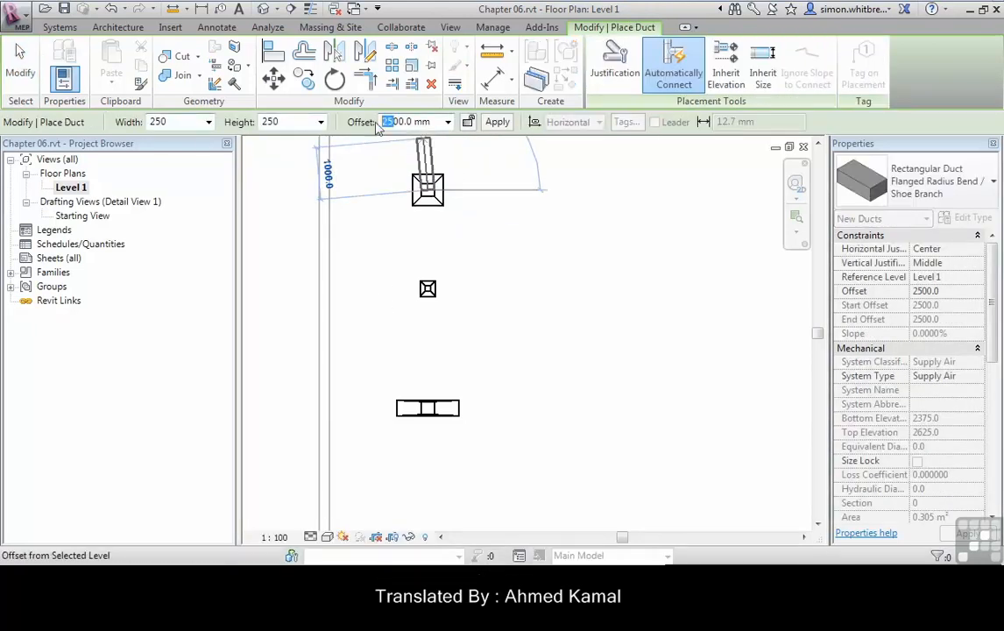
type("0")
left_click(497, 122)
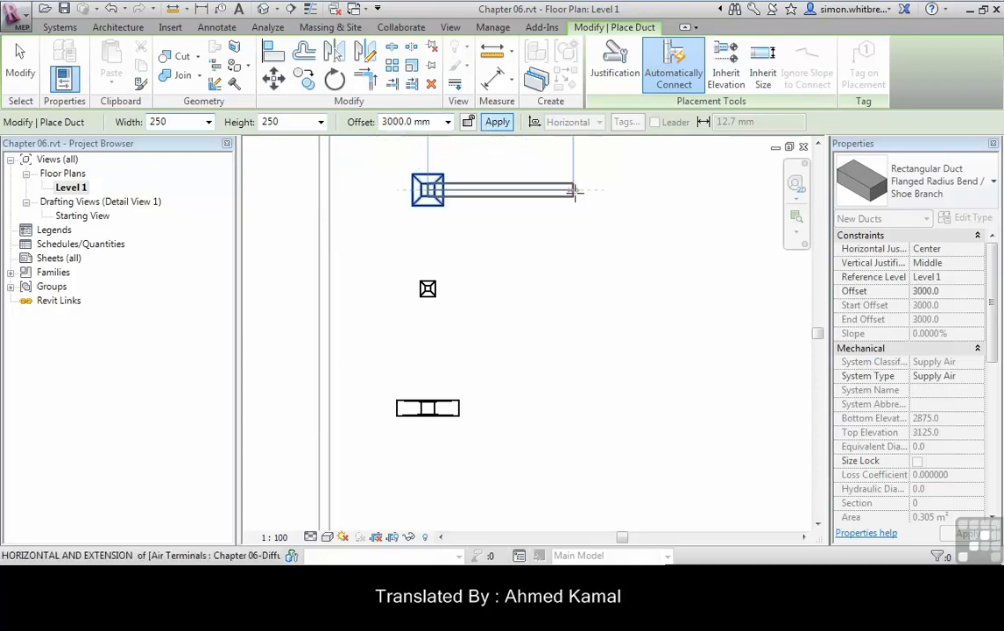
left_click(619, 191)
key("Escape")
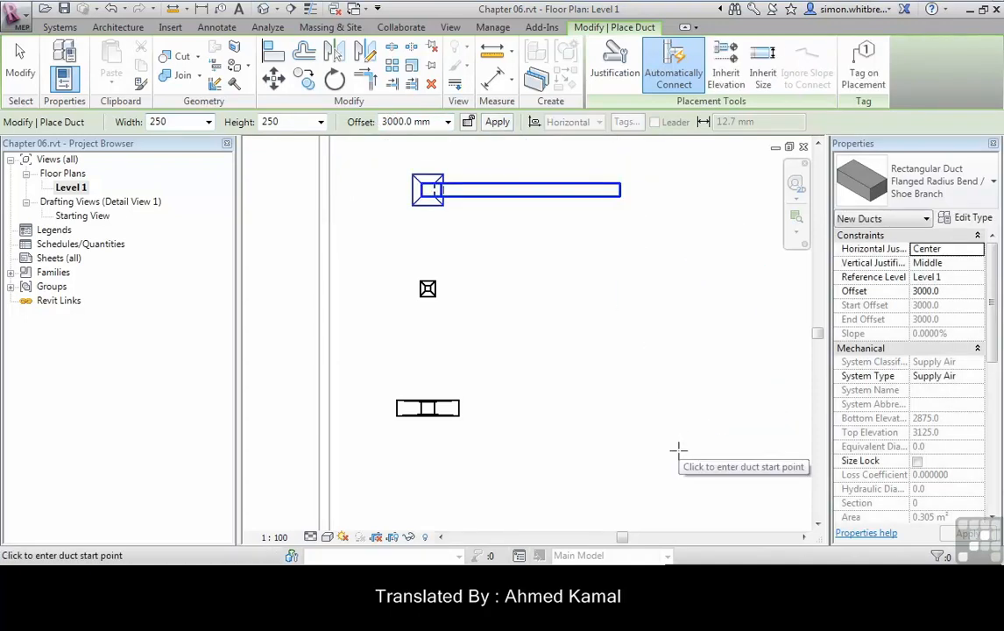